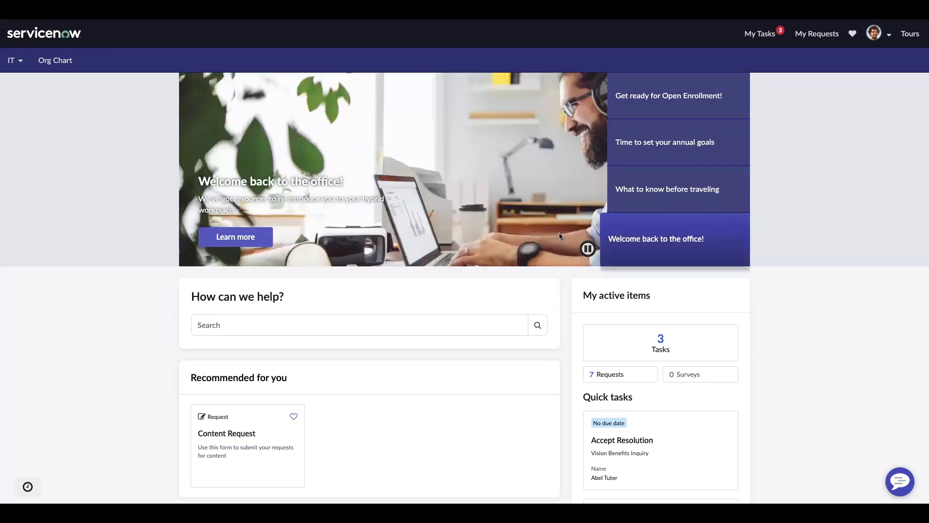
- Search the help for 'Content Request' and open the Content Request form
{"action": "left_click", "coordinate": [295, 326]}
{"action": "type", "text": "Content Request"}
{"action": "left_click", "coordinate": [537, 325]}
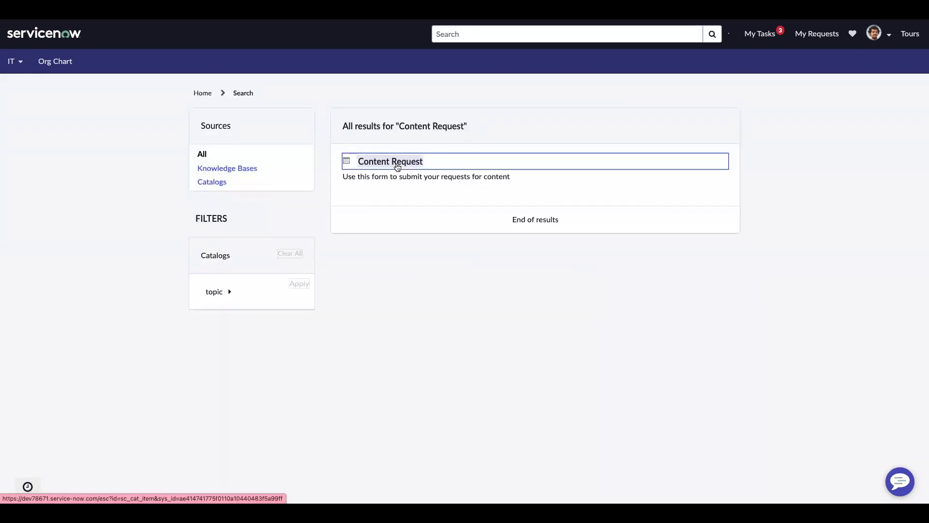
{"action": "left_click", "coordinate": [397, 165]}
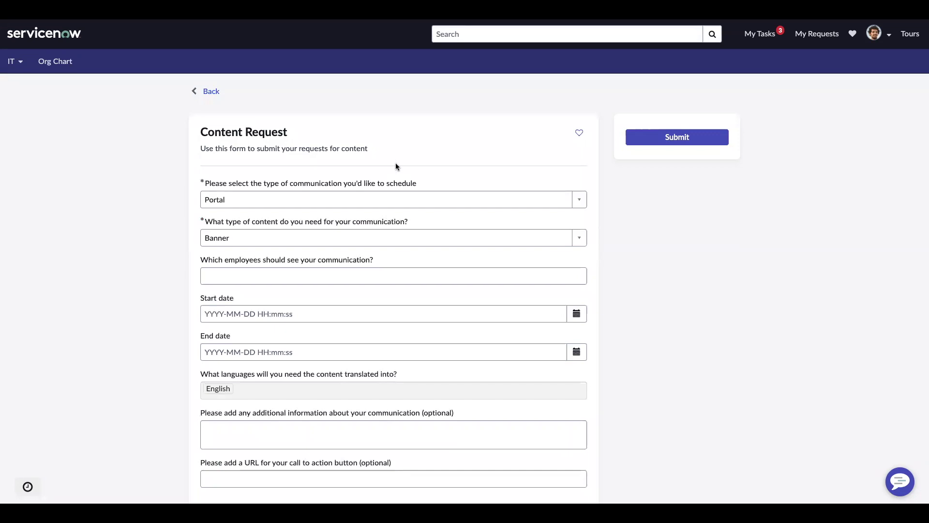
- Set the communication type to Portal
{"action": "left_click", "coordinate": [260, 199]}
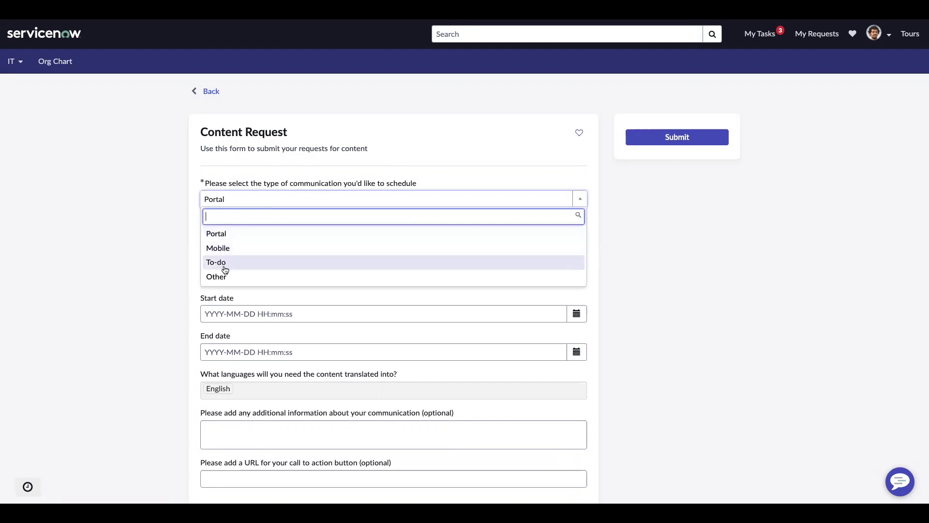
{"action": "left_click", "coordinate": [220, 237]}
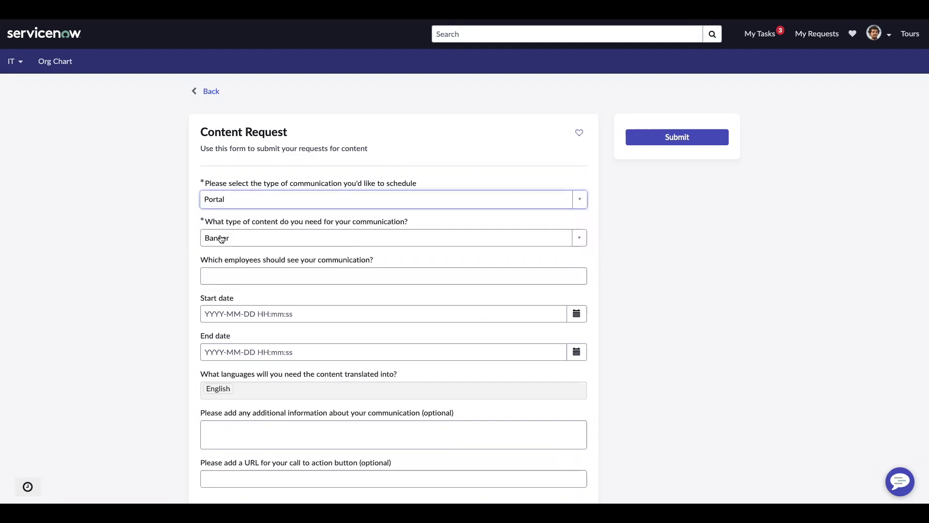
{"action": "left_click", "coordinate": [291, 240]}
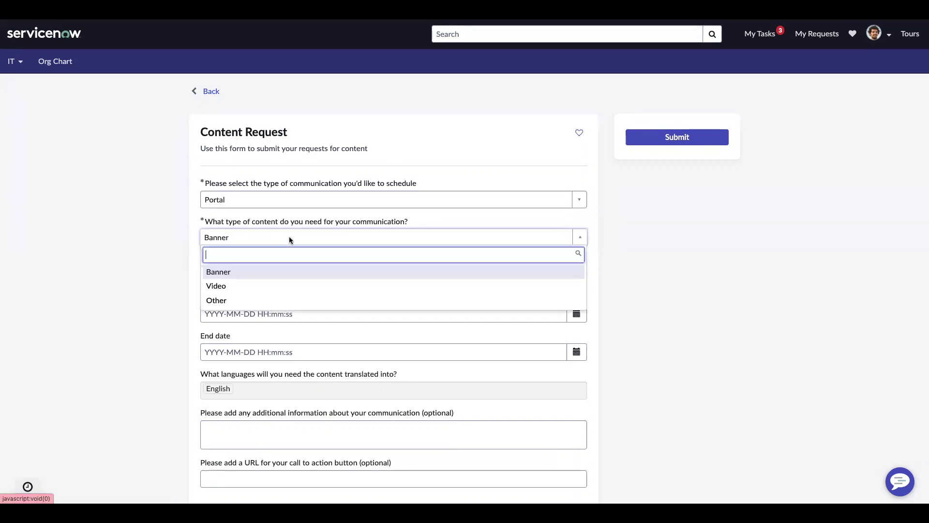
- Choose Banner as the content type and Active Users as the target employees
{"action": "left_click", "coordinate": [225, 274]}
{"action": "left_click", "coordinate": [296, 280]}
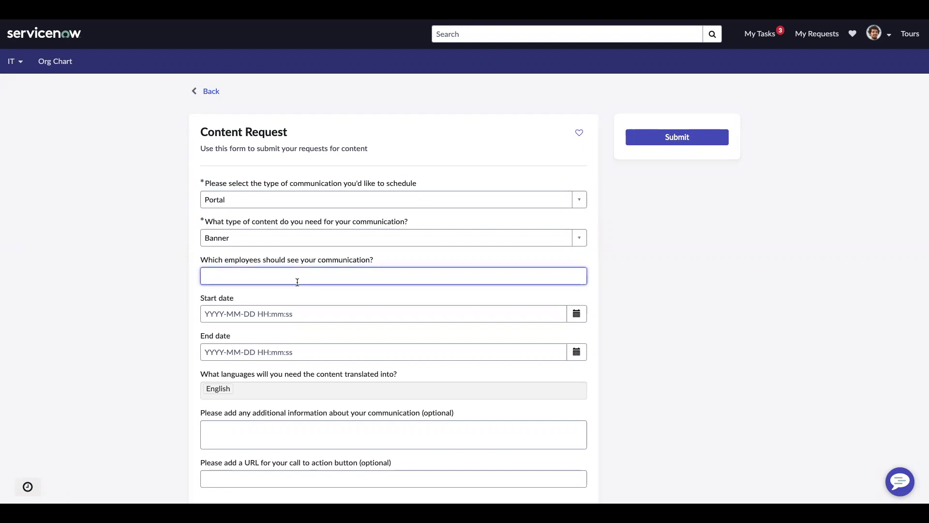
{"action": "type", "text": "Active Users"}
{"action": "left_click", "coordinate": [365, 300]}
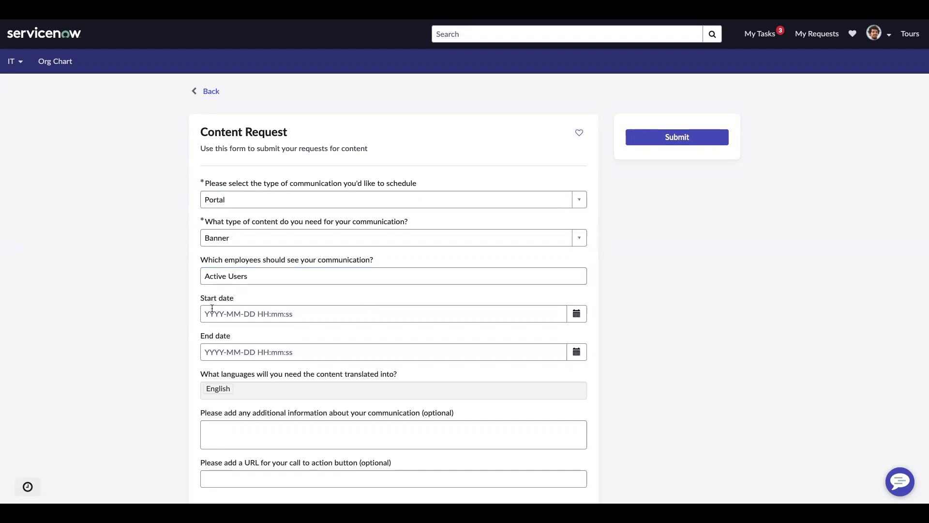
- Set the start date to October 20, 2022 and the end date to November 15, 2022
{"action": "left_click", "coordinate": [576, 313]}
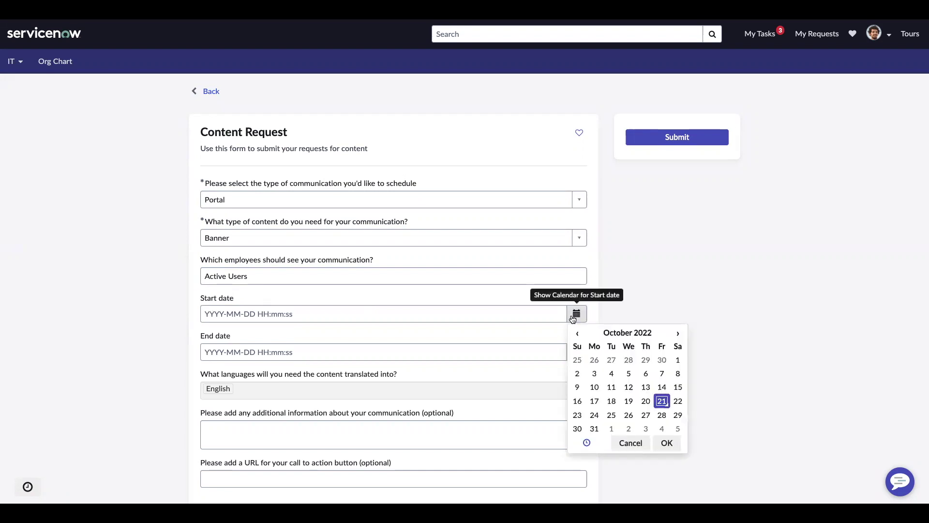
{"action": "left_click", "coordinate": [645, 401]}
{"action": "left_click", "coordinate": [670, 442]}
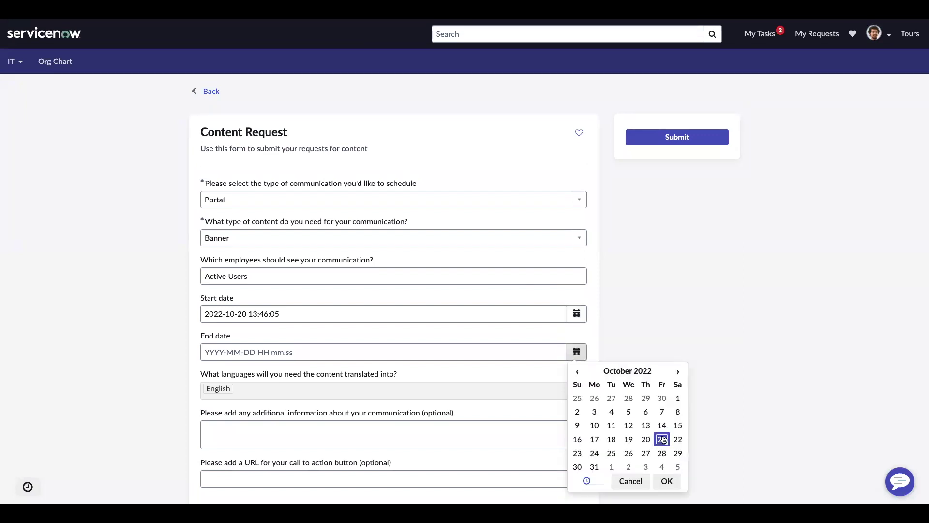
{"action": "left_click", "coordinate": [677, 371]}
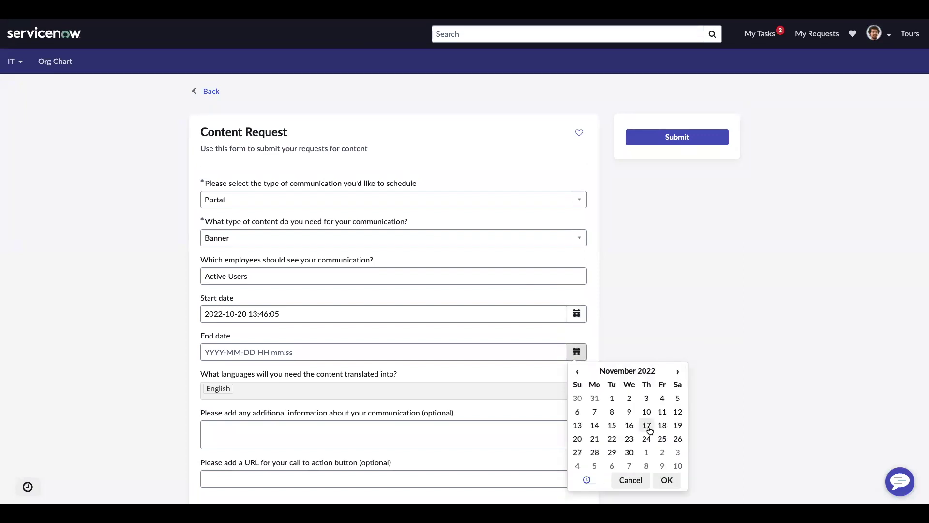
{"action": "left_click", "coordinate": [619, 427]}
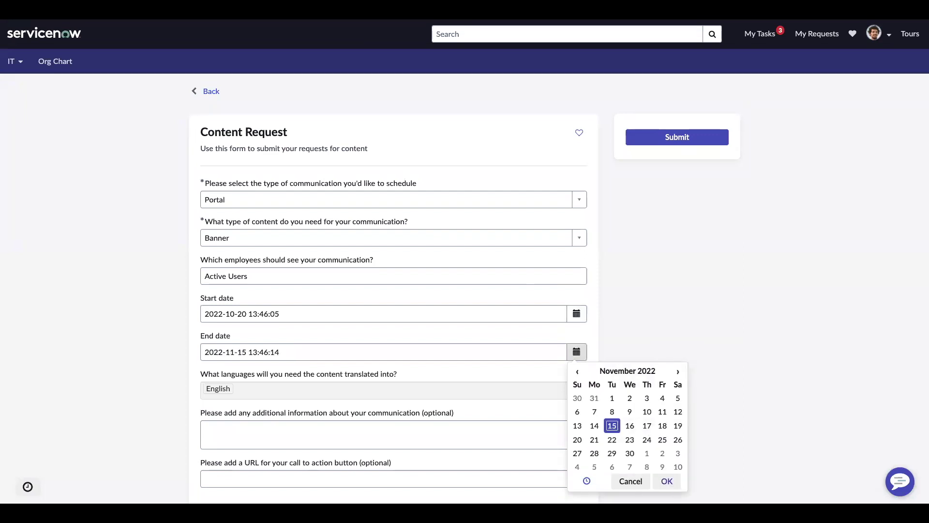
- Confirm the end date and paste the banner heading, body and call-to-action text into Additional information
{"action": "left_click", "coordinate": [667, 480]}
{"action": "scroll", "coordinate": [249, 378], "scroll_direction": "down", "scroll_amount": 1}
{"action": "left_click", "coordinate": [250, 378]}
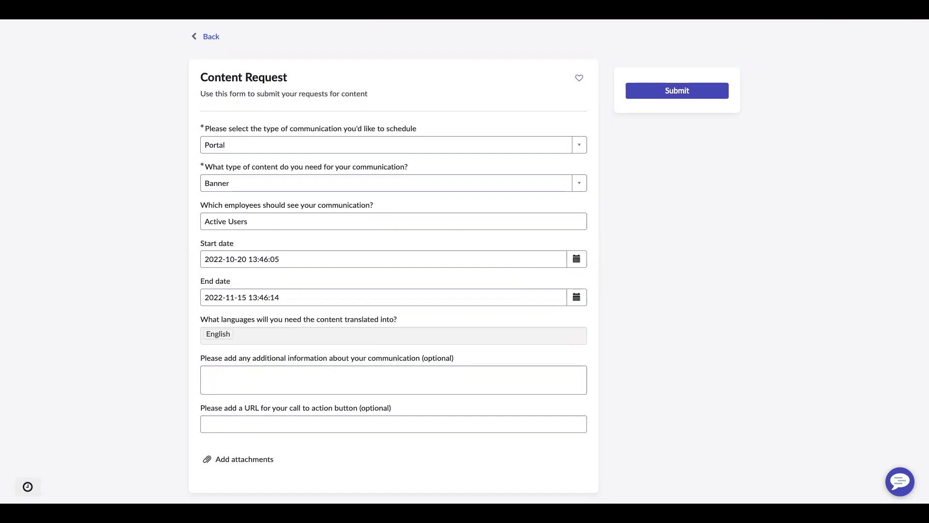
{"action": "left_click", "coordinate": [244, 382]}
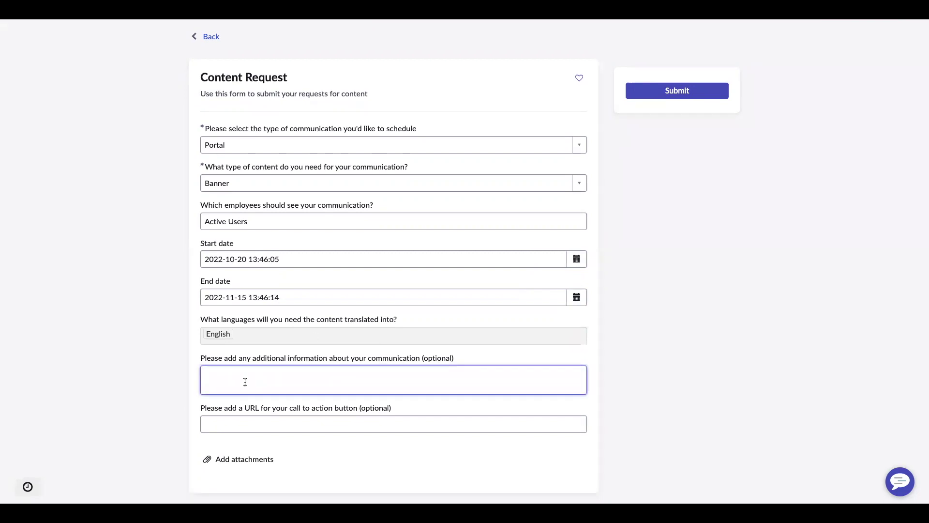
{"action": "type", "text": "Heading text: Register for our upcoming tech event! Body text: We would love to invite you to be a part of our newest tech event on November 15th!  Call to action: More information/Register"}
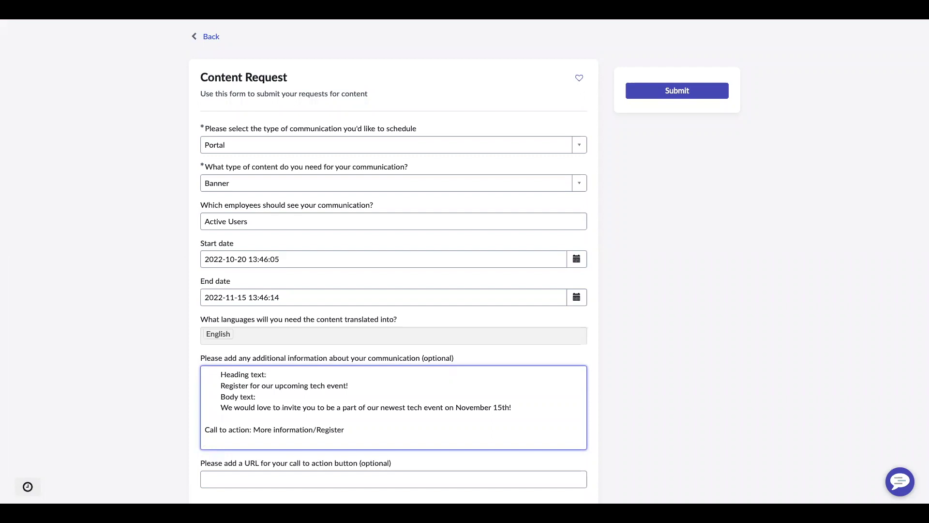
{"action": "key", "text": "shift+Tab"}
- Remove the remaining line indentation and add 'button text' after Call to action
{"action": "left_click", "coordinate": [220, 387]}
{"action": "key", "text": "shift+Tab"}
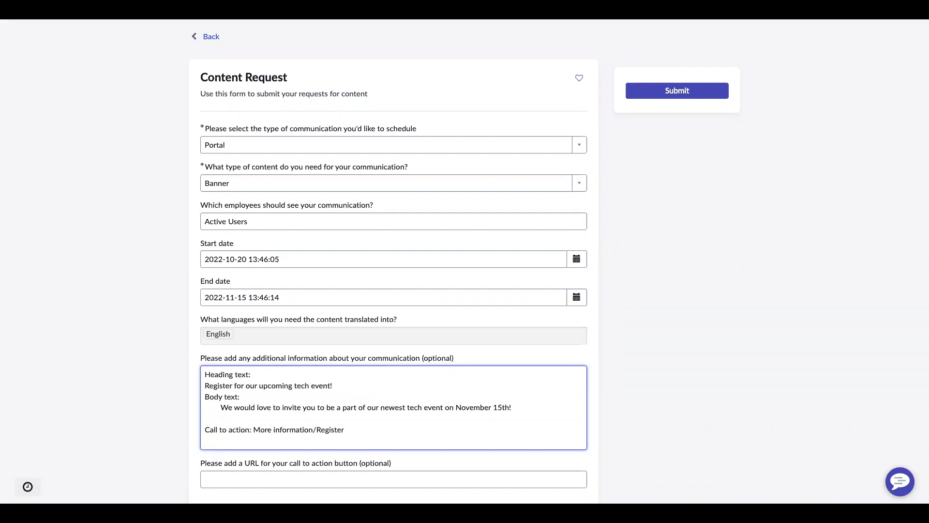
{"action": "left_click", "coordinate": [220, 407]}
{"action": "key", "text": "shift+Tab"}
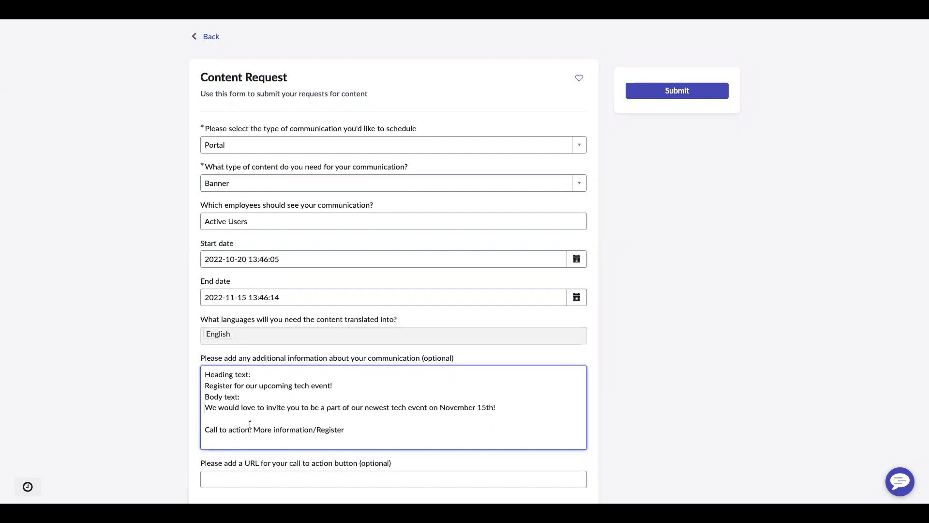
{"action": "left_click", "coordinate": [251, 429]}
{"action": "type", "text": "but"}
{"action": "type", "text": "ton text"}
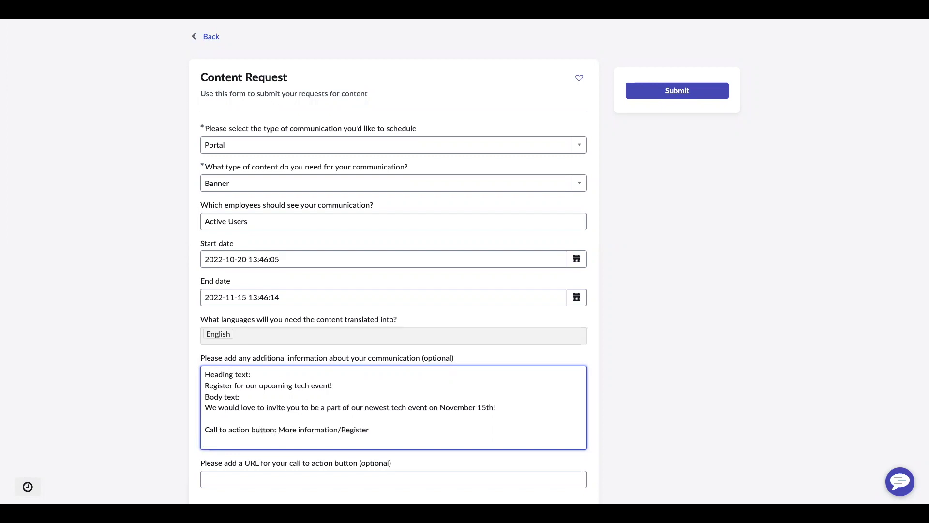
{"action": "scroll", "coordinate": [301, 422], "scroll_direction": "down", "scroll_amount": 1}
{"action": "left_click", "coordinate": [301, 422]}
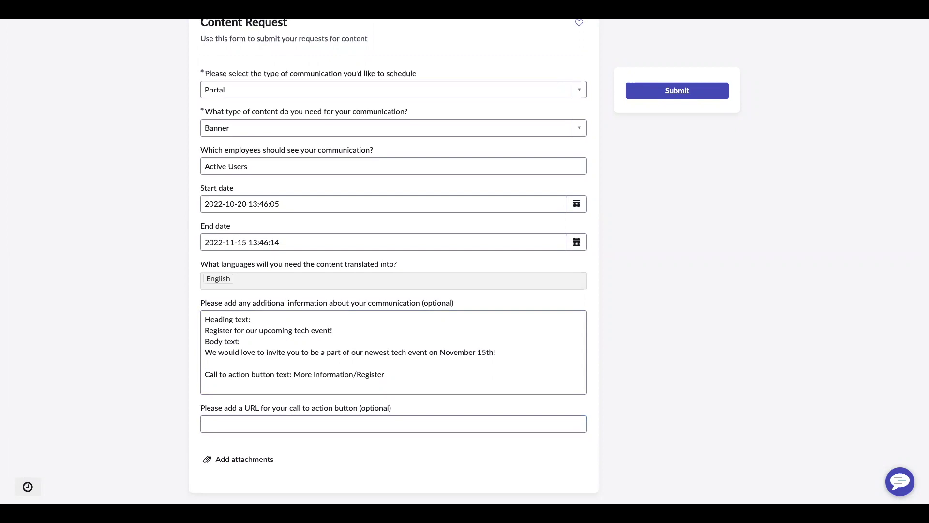
- Enter techevent.com as the call-to-action URL, attach the banner image, and submit the request
{"action": "left_click", "coordinate": [215, 430]}
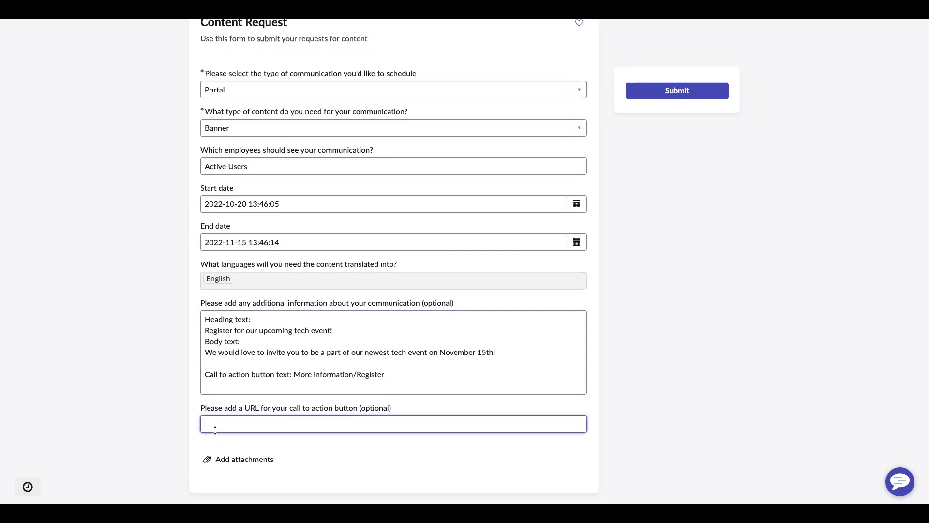
{"action": "type", "text": "techevent.com"}
{"action": "left_click", "coordinate": [324, 450]}
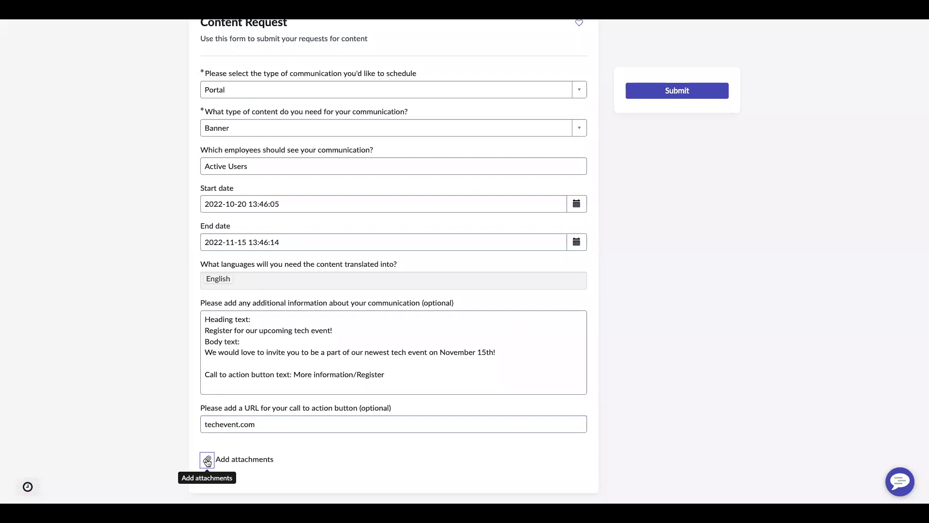
{"action": "left_click", "coordinate": [207, 460]}
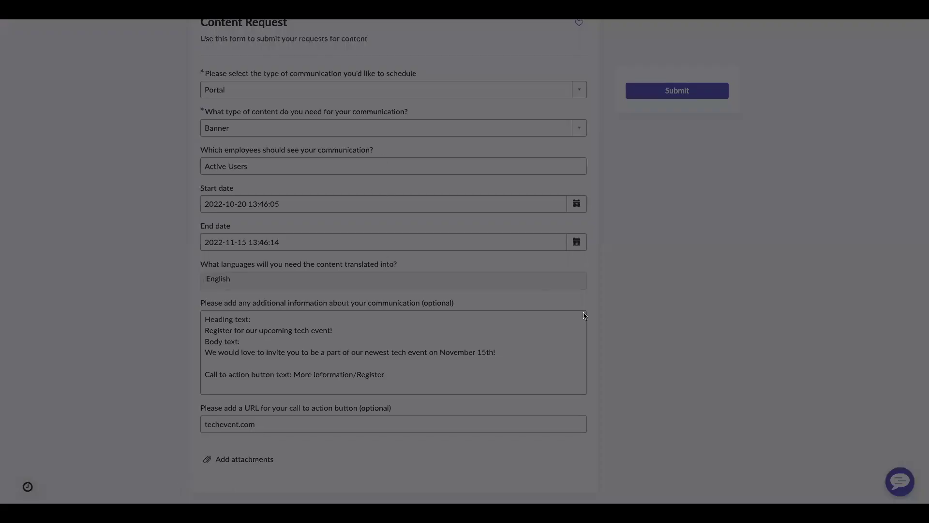
{"action": "key", "text": "Escape"}
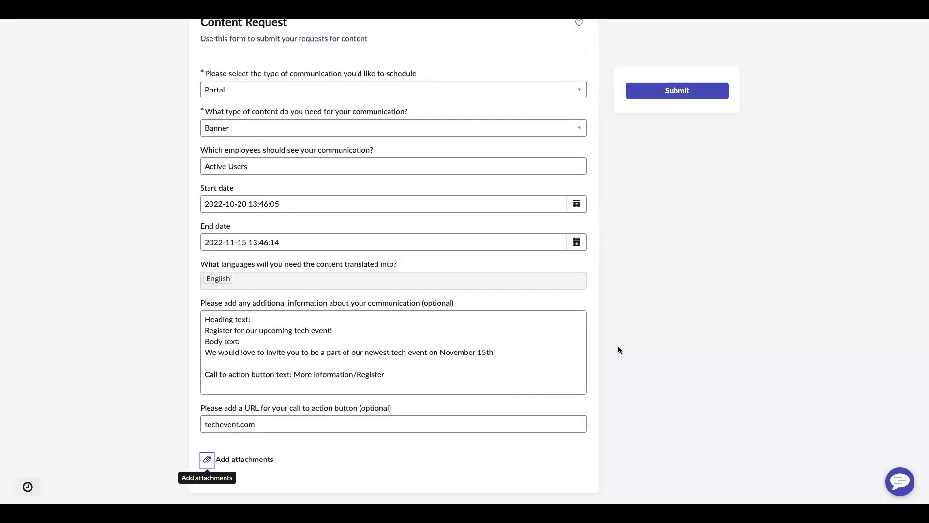
{"action": "left_click", "coordinate": [670, 96]}
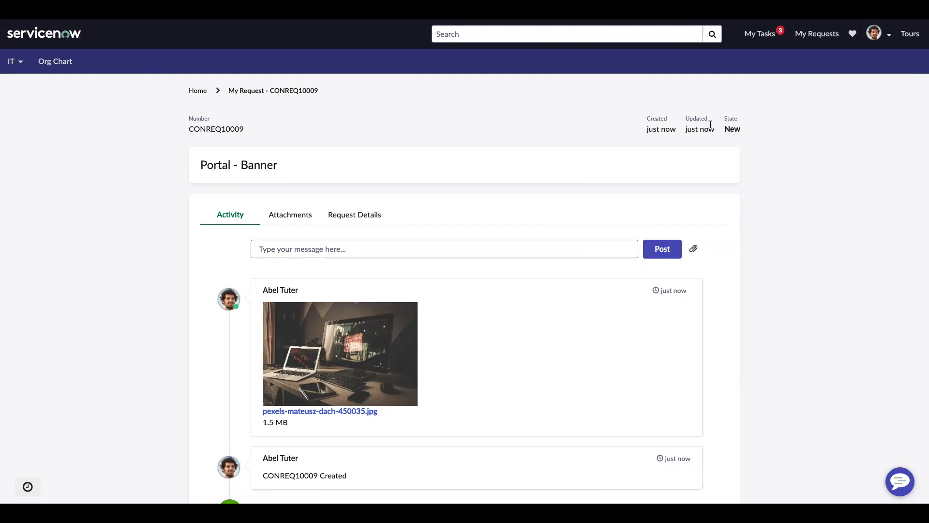
{"action": "left_click", "coordinate": [888, 44]}
- Stop impersonating the employee and open Content Governance > Unassigned content requests
{"action": "left_click", "coordinate": [854, 85]}
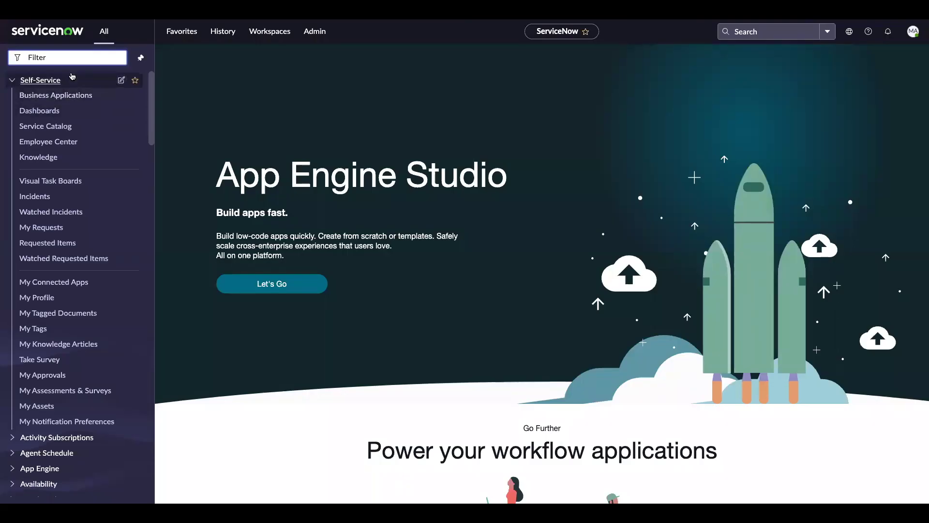
{"action": "type", "text": "Content Govern"}
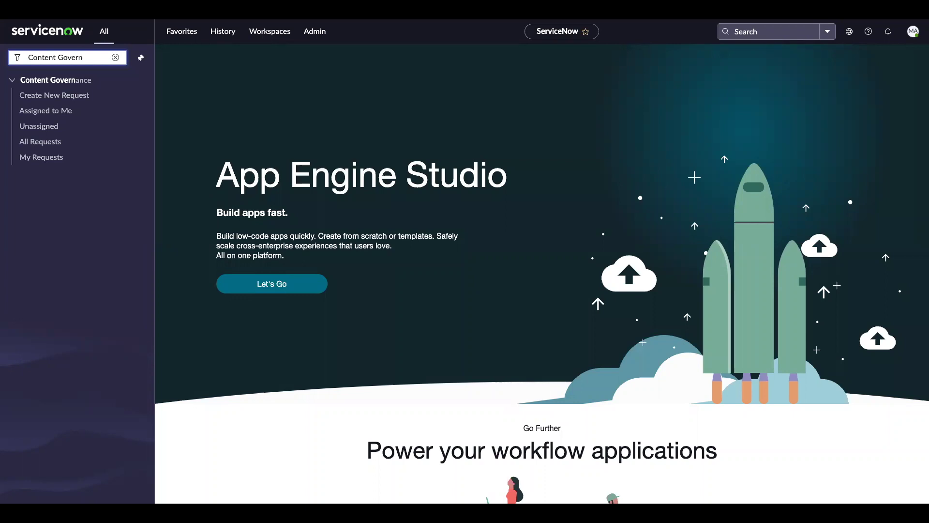
{"action": "left_click", "coordinate": [30, 127]}
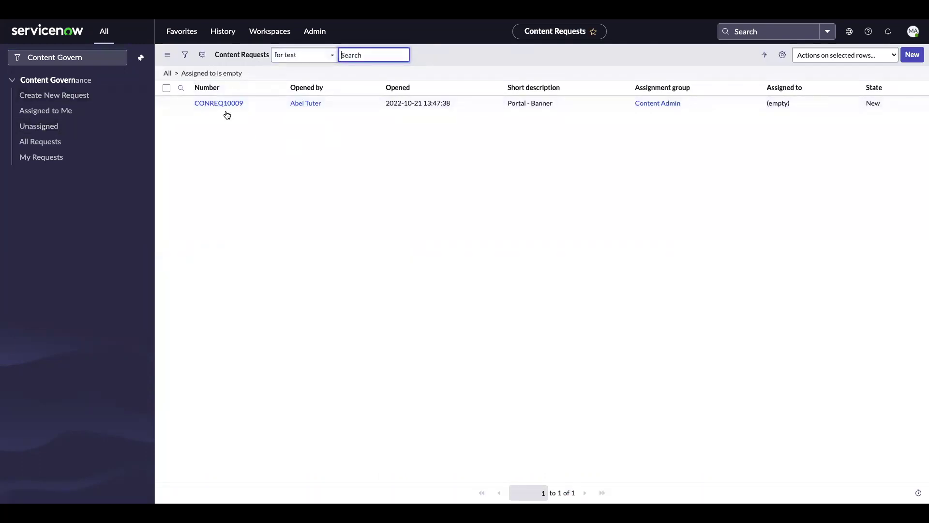
- Open CONREQ10009, assign it to the suggested team member, set state Work In Progress, and save
{"action": "left_click", "coordinate": [216, 103]}
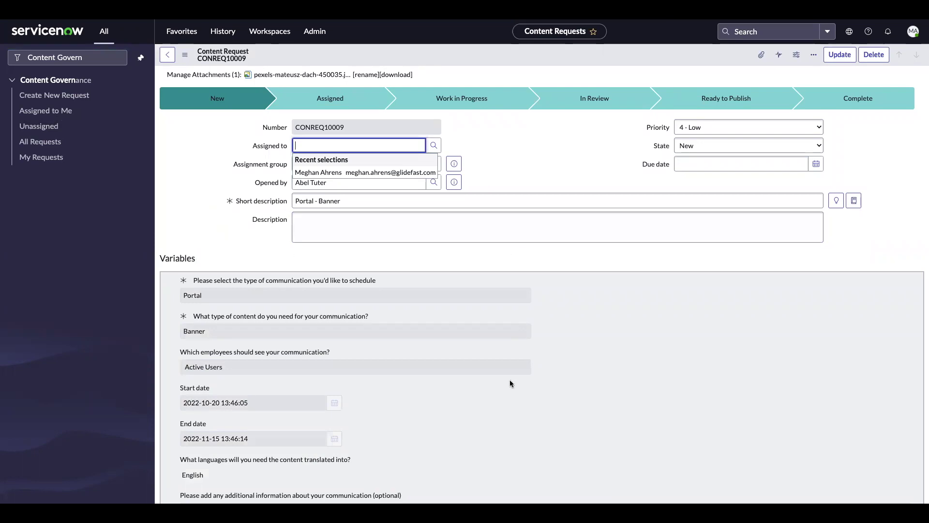
{"action": "scroll", "coordinate": [510, 383], "scroll_direction": "down", "scroll_amount": 3}
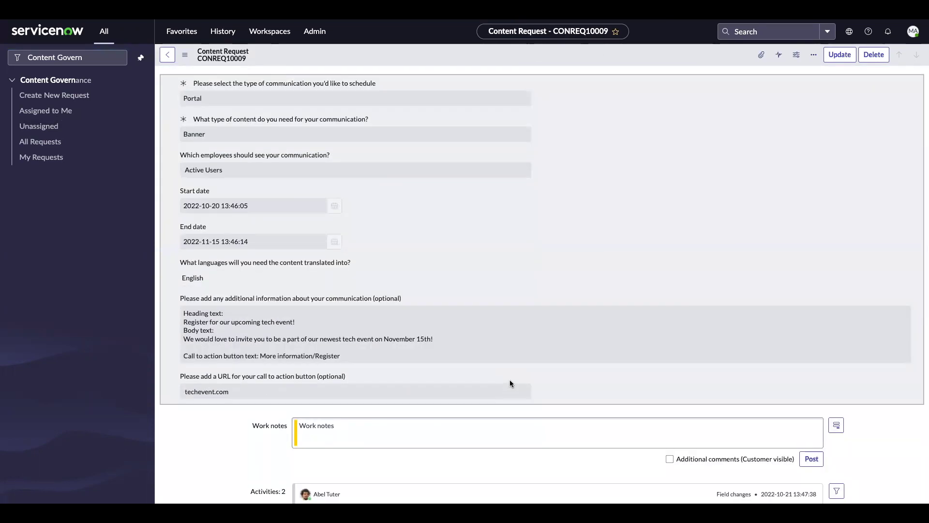
{"action": "scroll", "coordinate": [510, 379], "scroll_direction": "up", "scroll_amount": 4}
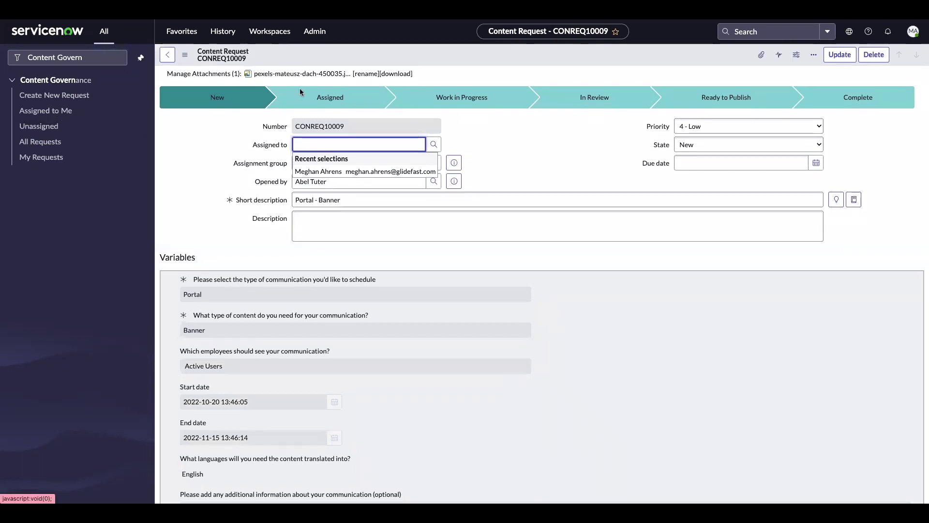
{"action": "left_click", "coordinate": [325, 172]}
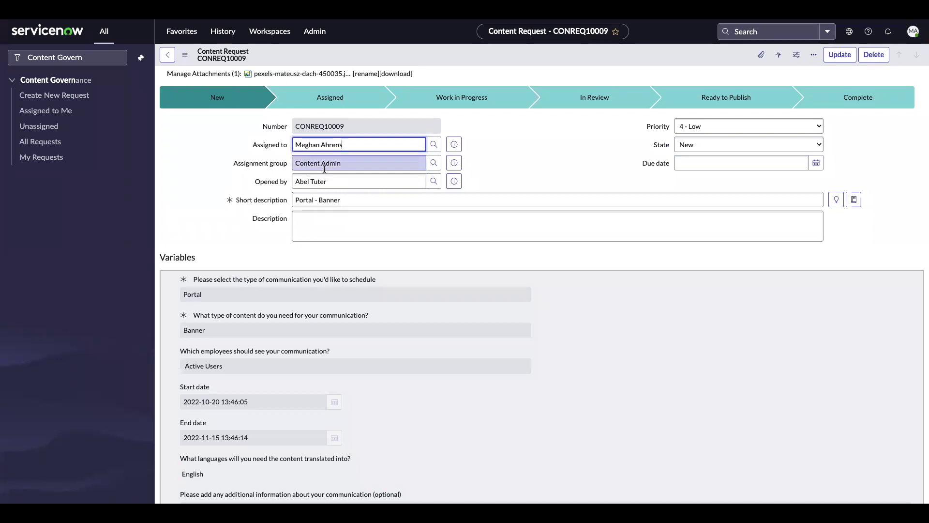
{"action": "left_click", "coordinate": [707, 145]}
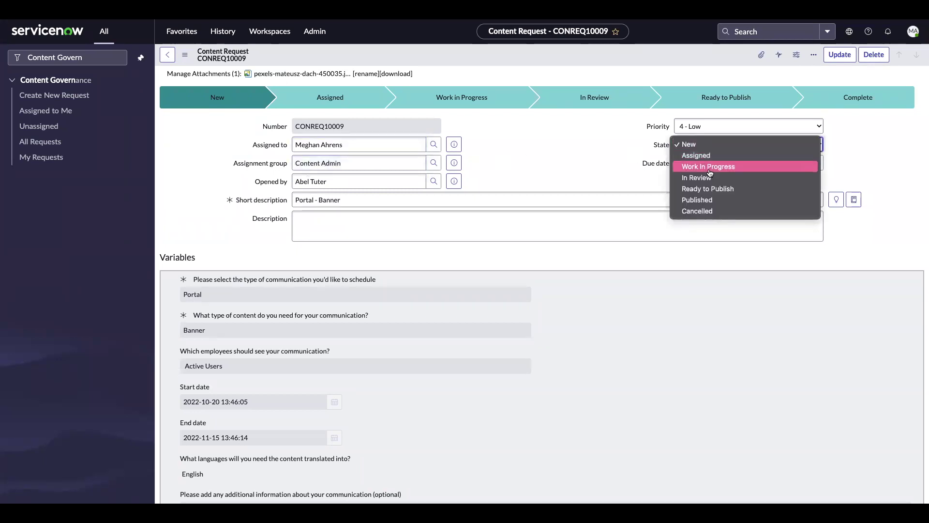
{"action": "left_click", "coordinate": [708, 169]}
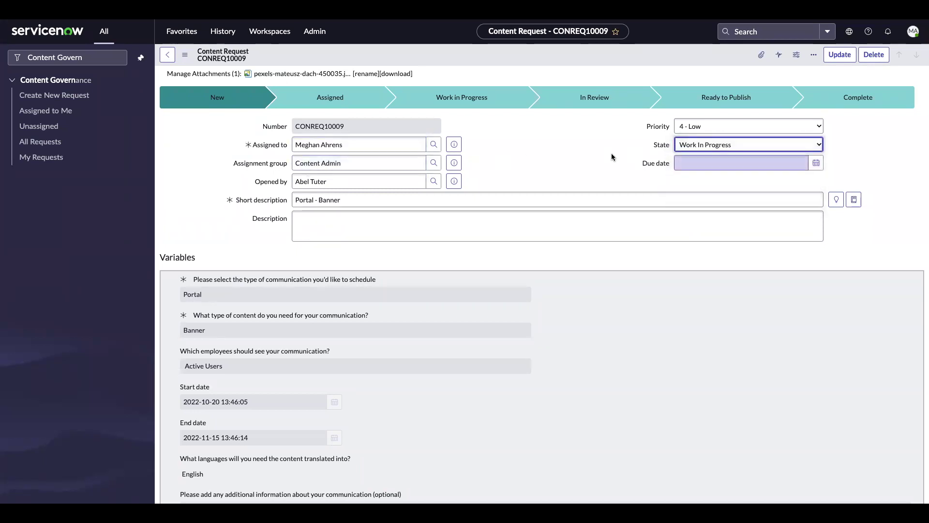
{"action": "right_click", "coordinate": [547, 57]}
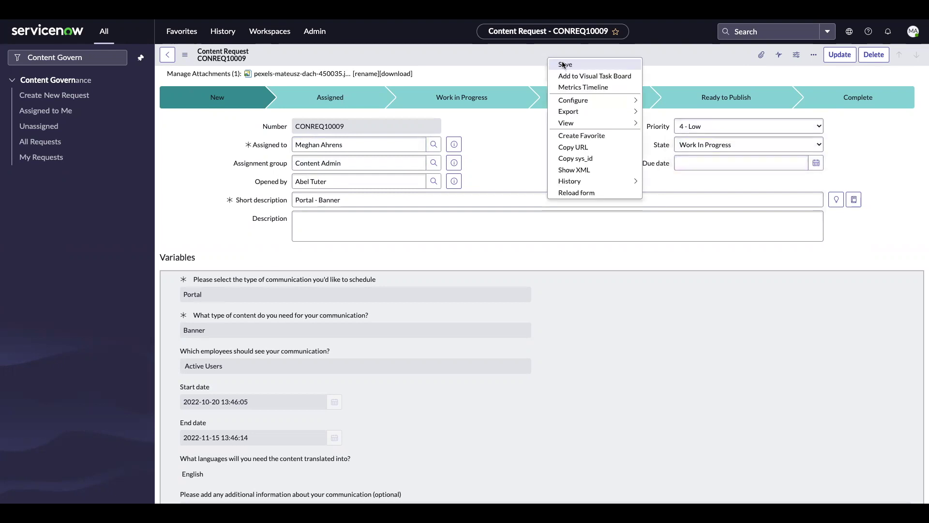
{"action": "left_click", "coordinate": [563, 64]}
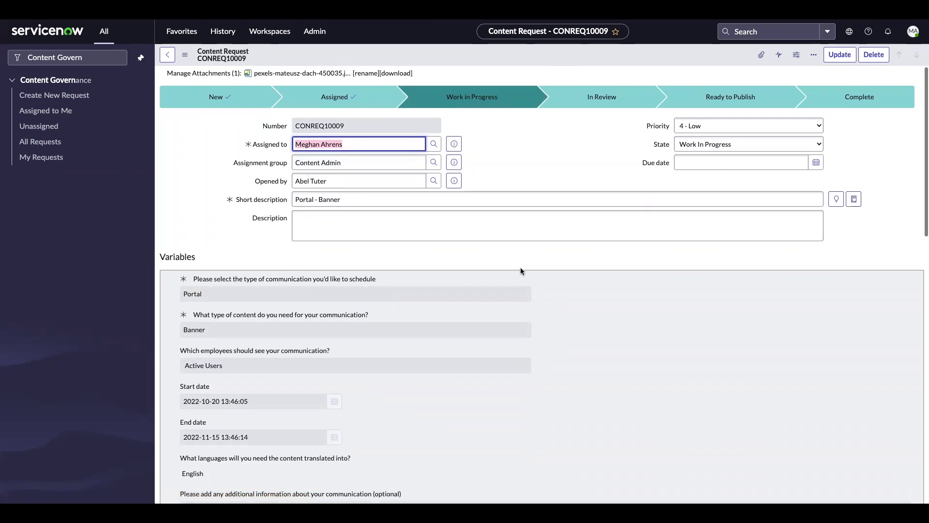
{"action": "scroll", "coordinate": [520, 269], "scroll_direction": "down", "scroll_amount": 2}
{"action": "scroll", "coordinate": [520, 267], "scroll_direction": "down", "scroll_amount": 15}
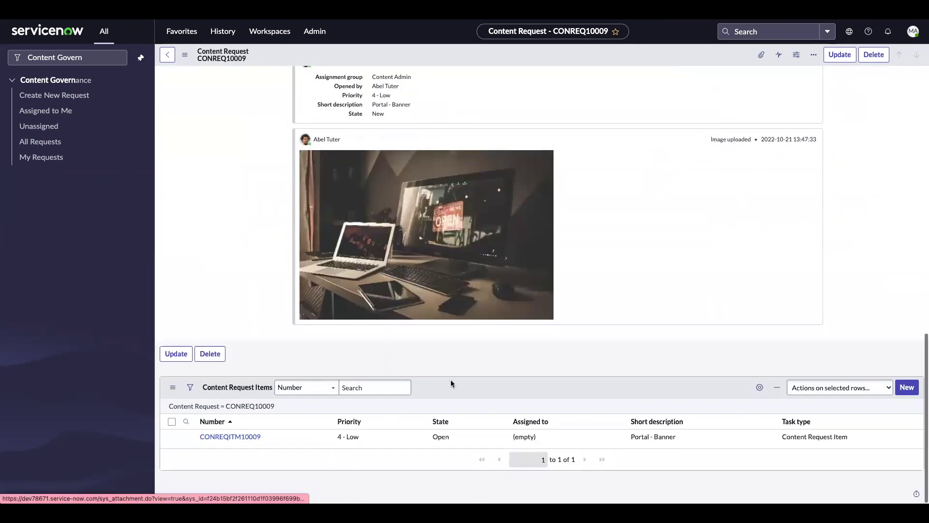
- Open CONREQITM10009, set its content to Tech Event Notice, and assign it to the team member
{"action": "left_click", "coordinate": [232, 436]}
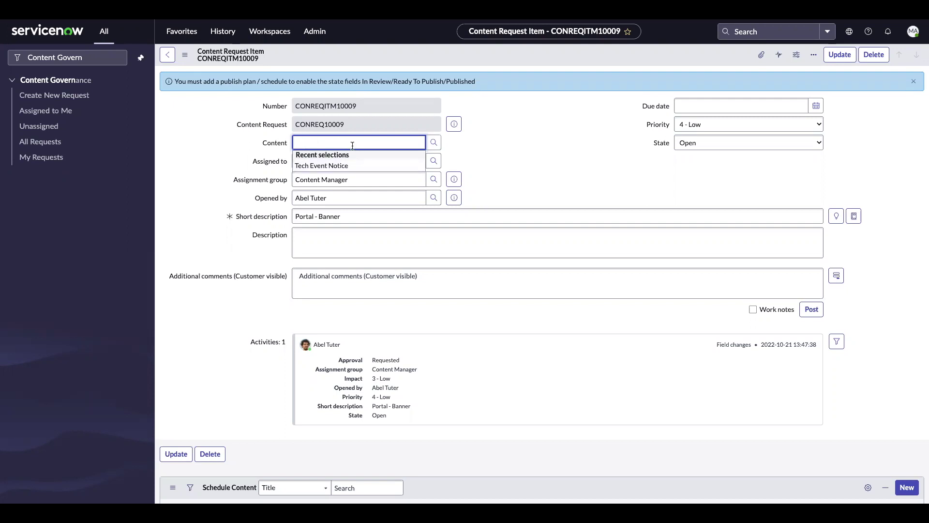
{"action": "left_click", "coordinate": [335, 166]}
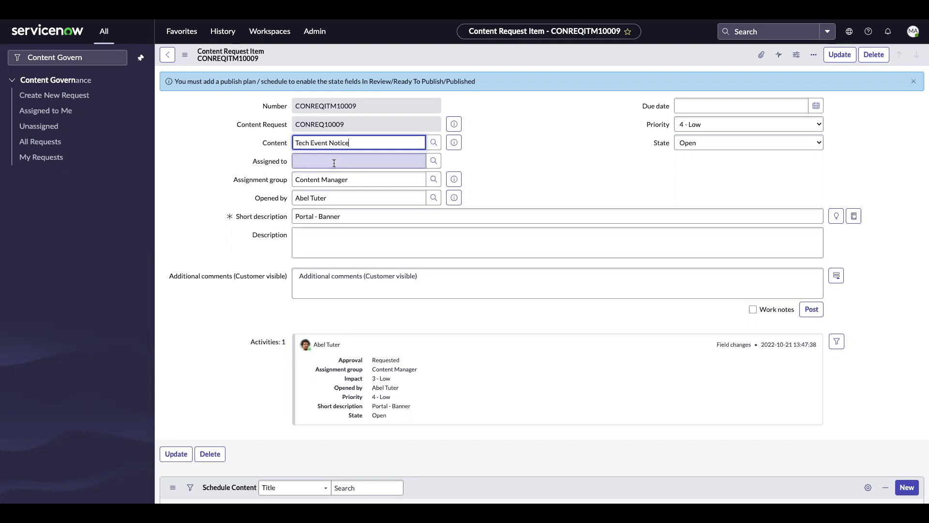
{"action": "left_click", "coordinate": [388, 159]}
{"action": "type", "text": "Meg"}
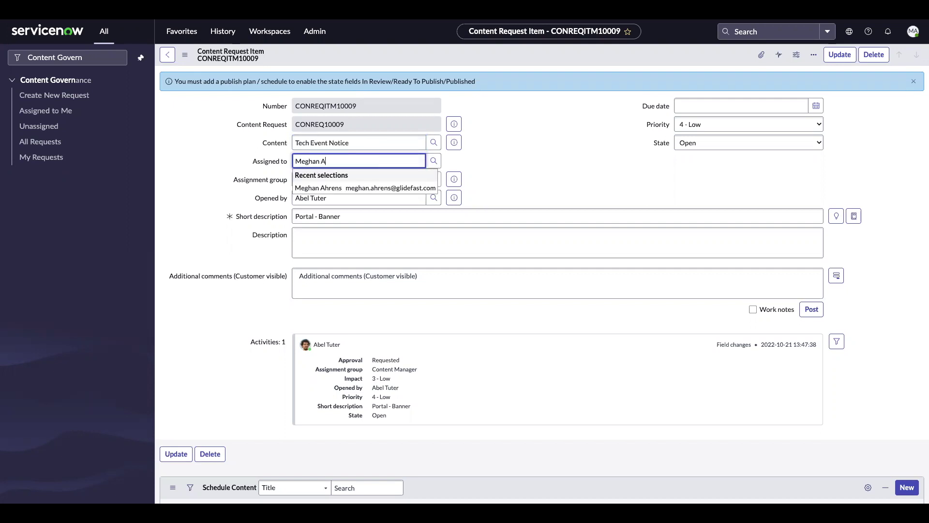
{"action": "type", "text": "han A"}
{"action": "left_click", "coordinate": [341, 187]}
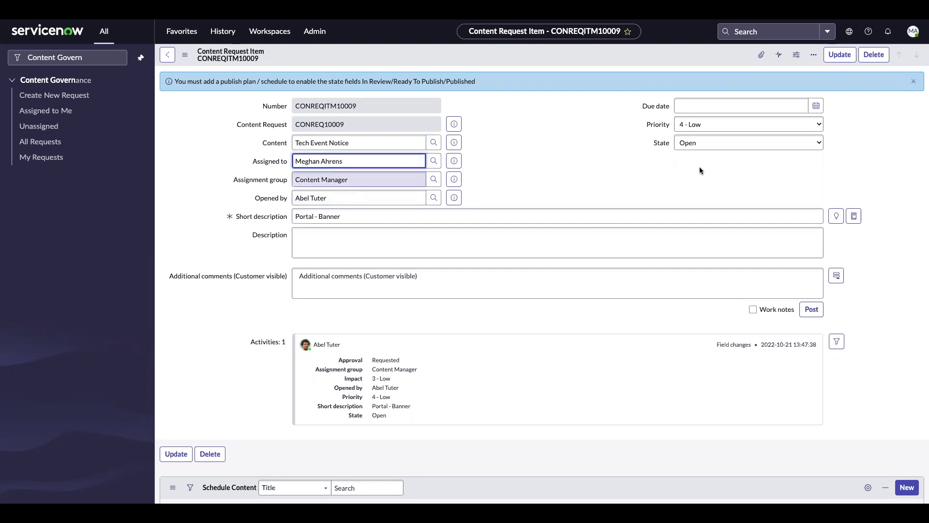
- Set the item state to Work In Progress and save it
{"action": "left_click", "coordinate": [700, 143]}
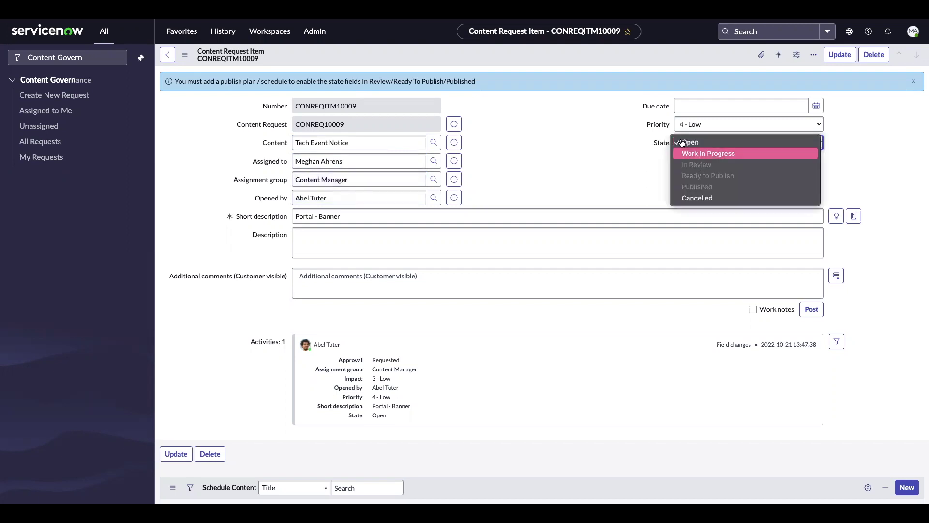
{"action": "left_click", "coordinate": [697, 153]}
{"action": "right_click", "coordinate": [579, 51]}
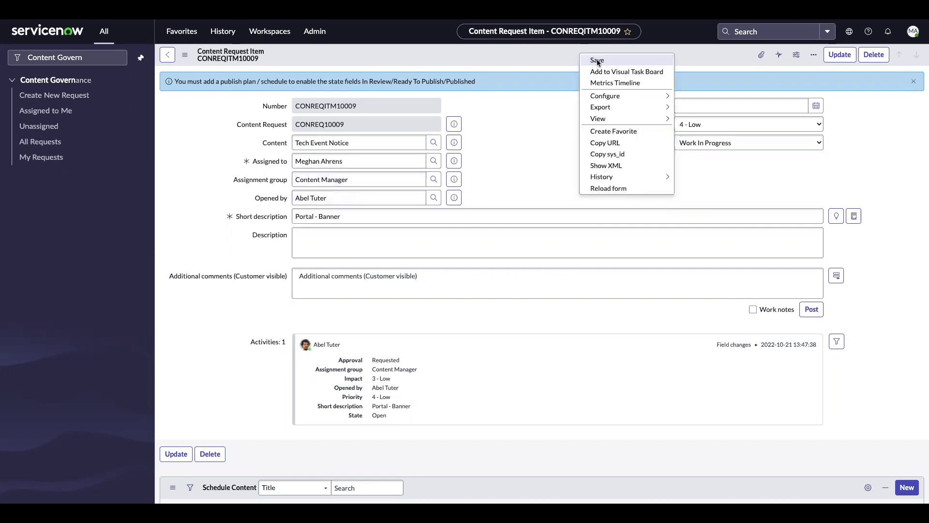
{"action": "left_click", "coordinate": [597, 59]}
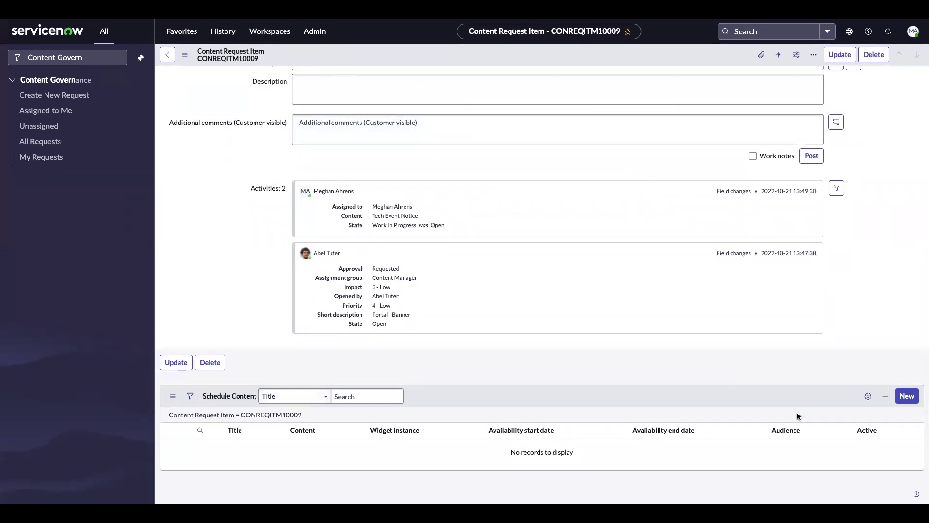
- Create a new Service Portal schedule on page ec_pro_dashboard with widget instance Content Experience Header
{"action": "left_click", "coordinate": [906, 397]}
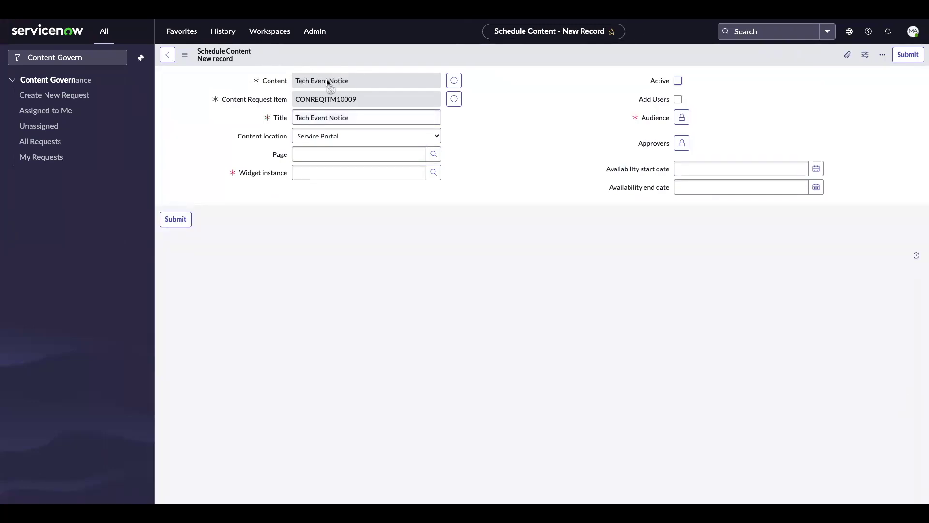
{"action": "left_click", "coordinate": [293, 118]}
{"action": "left_click", "coordinate": [353, 118]}
{"action": "key", "text": "Tab"}
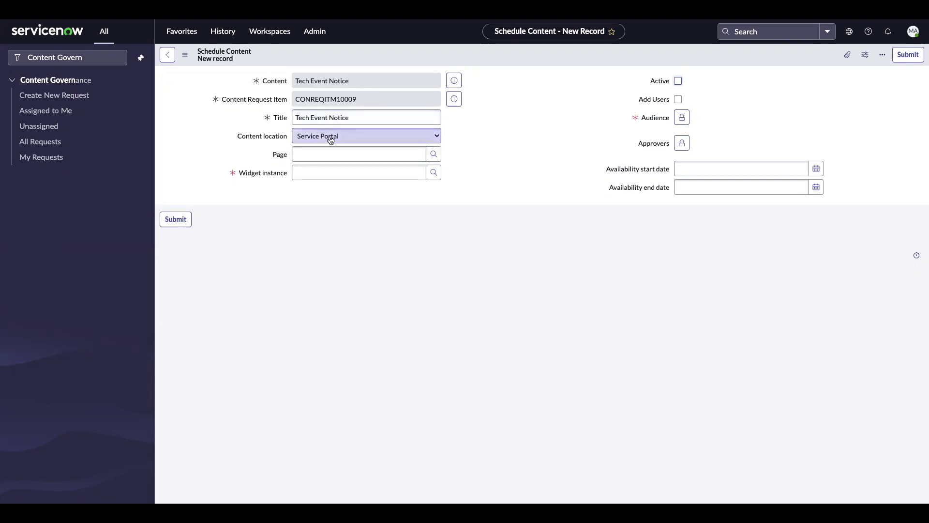
{"action": "left_click", "coordinate": [434, 155]}
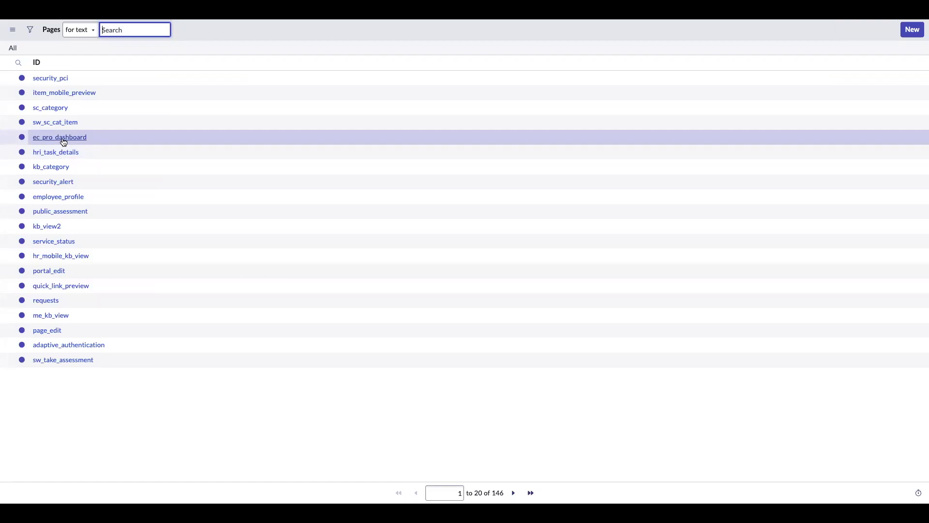
{"action": "left_click", "coordinate": [60, 137]}
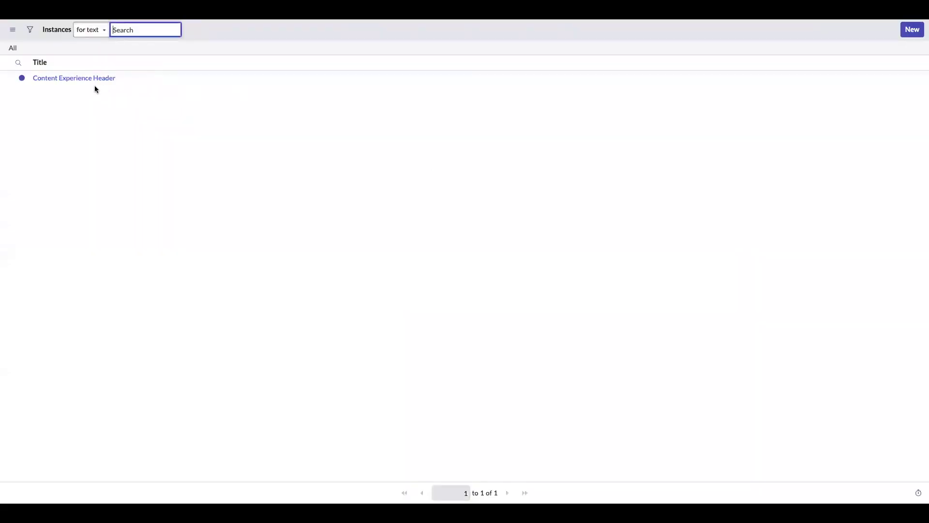
{"action": "left_click", "coordinate": [85, 77]}
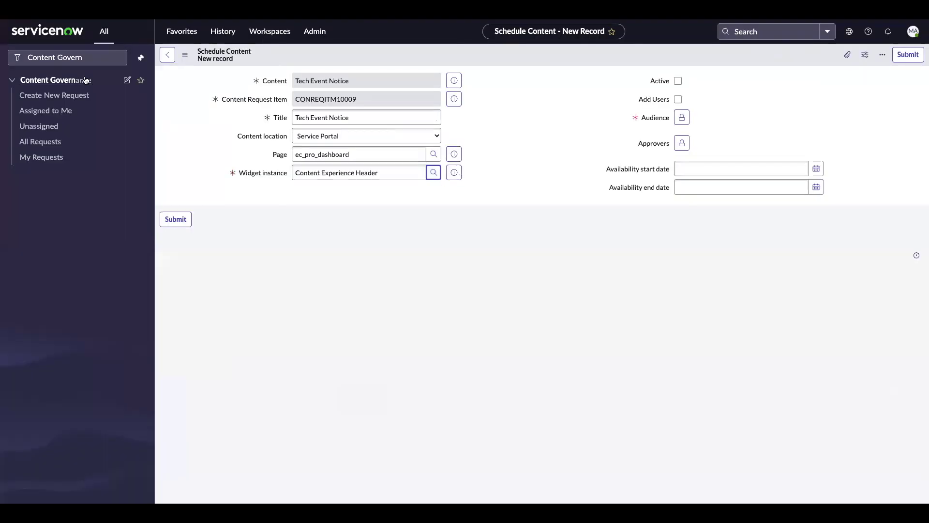
- Add Active Users to the schedule's audience list
{"action": "left_click", "coordinate": [682, 117]}
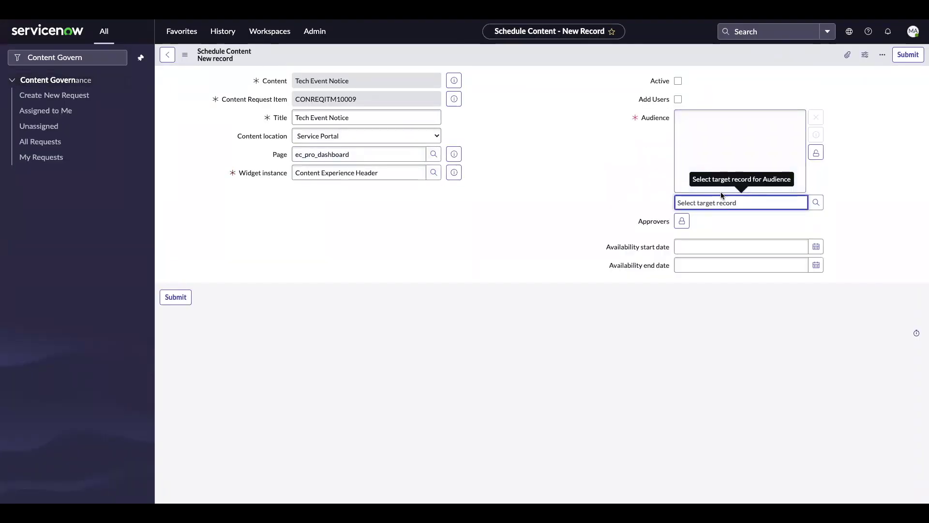
{"action": "type", "text": "Acti"}
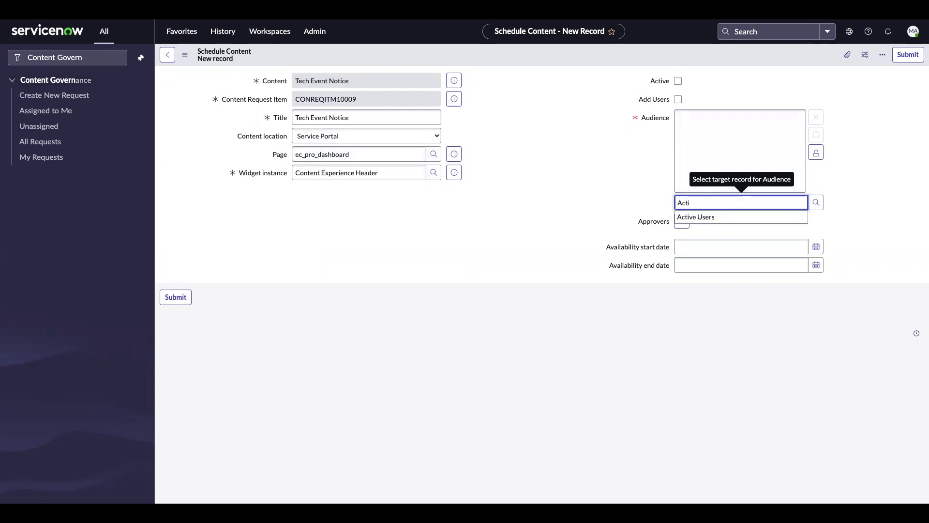
{"action": "key", "text": "Return"}
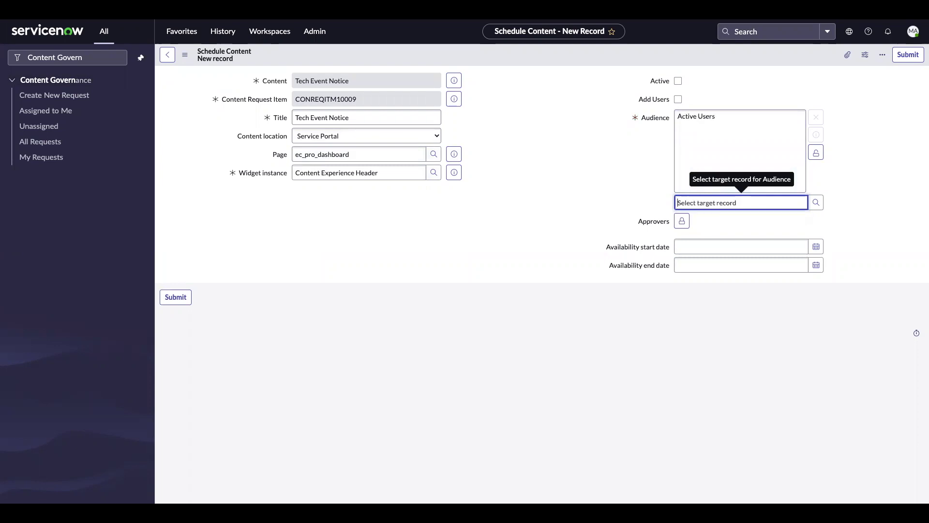
{"action": "left_click", "coordinate": [815, 152]}
- Add the suggested team member as approver and lock the approvers list
{"action": "left_click", "coordinate": [682, 151]}
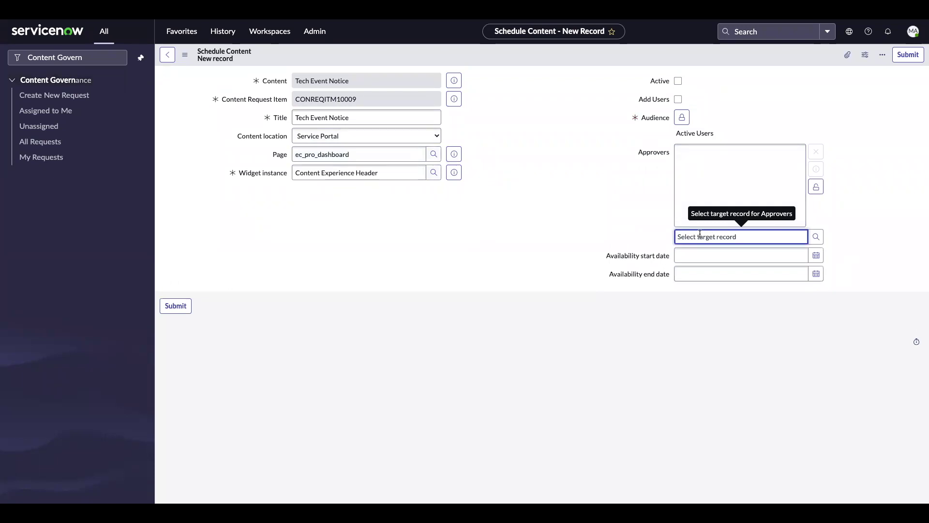
{"action": "type", "text": "Meghan Ahrens"}
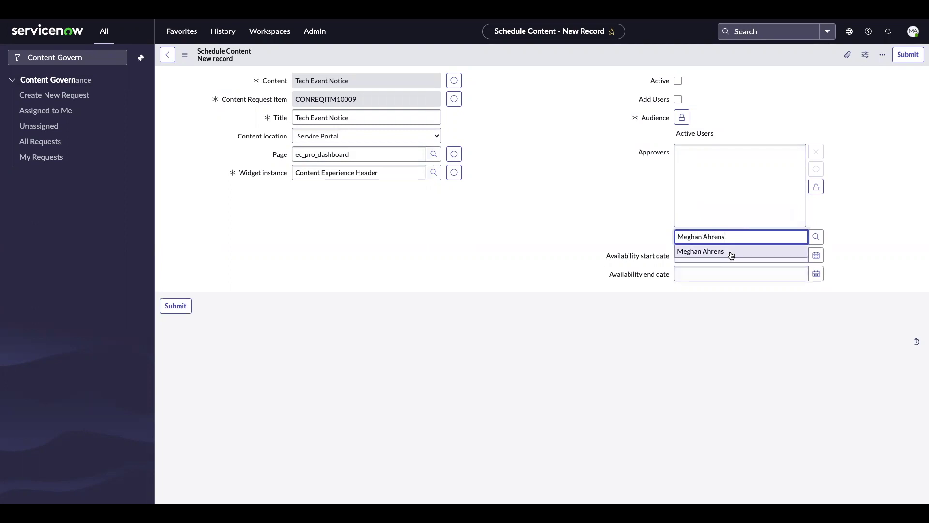
{"action": "left_click", "coordinate": [730, 254]}
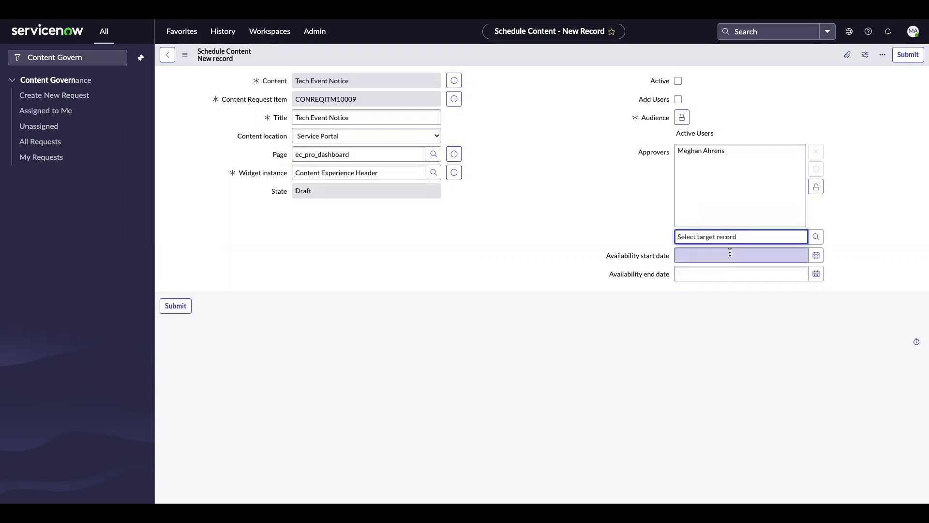
{"action": "left_click", "coordinate": [819, 190]}
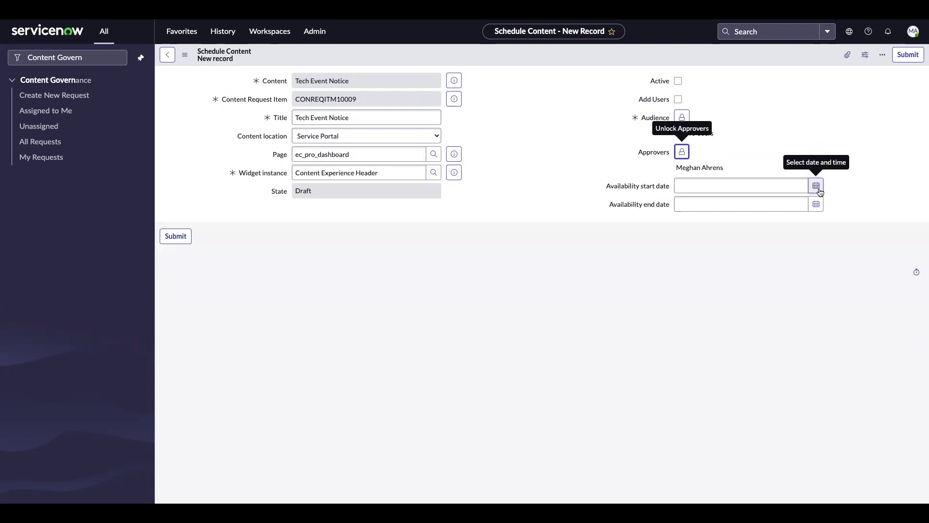
- Set availability from October 20 to November 15, 2022 via the calendars and save the schedule
{"action": "left_click", "coordinate": [819, 191]}
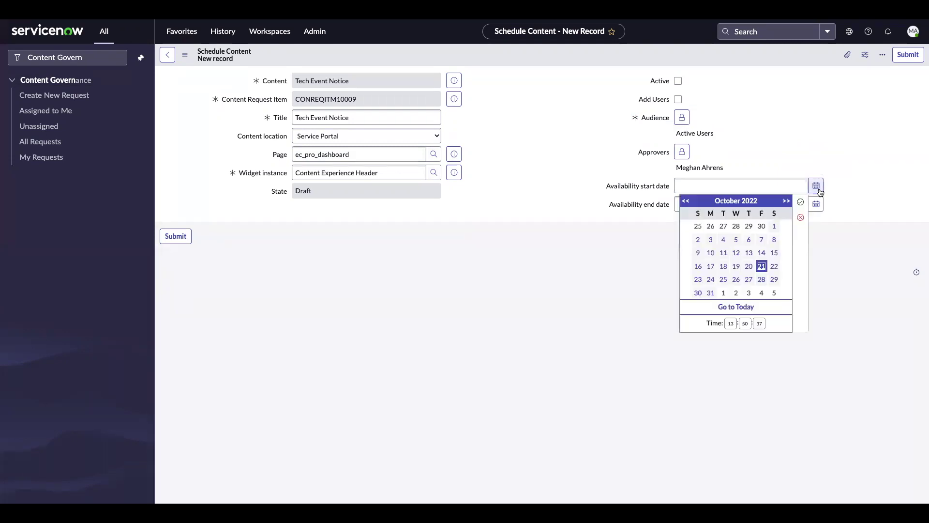
{"action": "left_click", "coordinate": [750, 266]}
{"action": "left_click", "coordinate": [800, 202]}
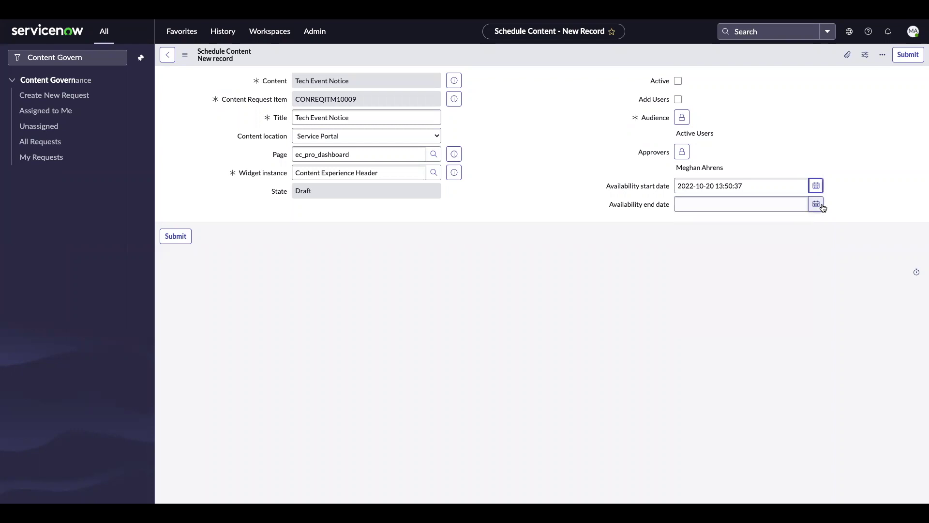
{"action": "left_click", "coordinate": [817, 205]}
{"action": "left_click", "coordinate": [786, 220]}
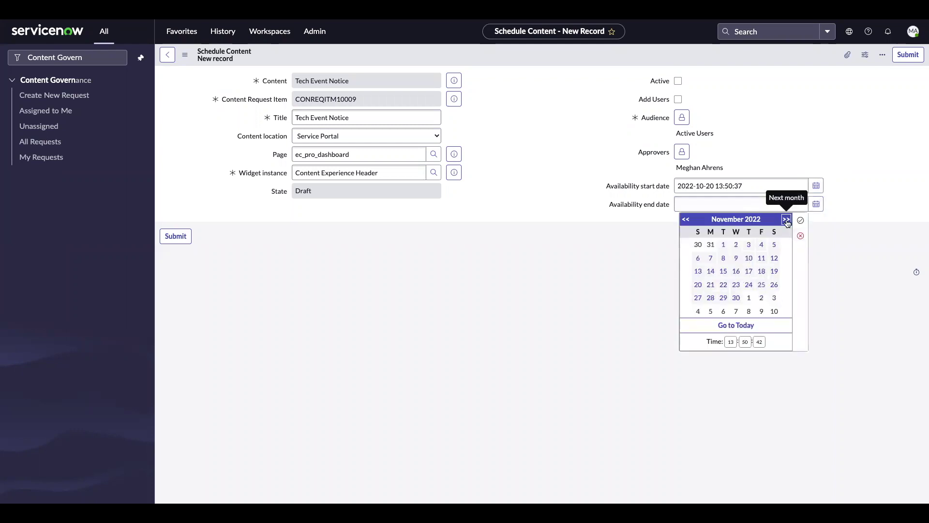
{"action": "left_click", "coordinate": [724, 271]}
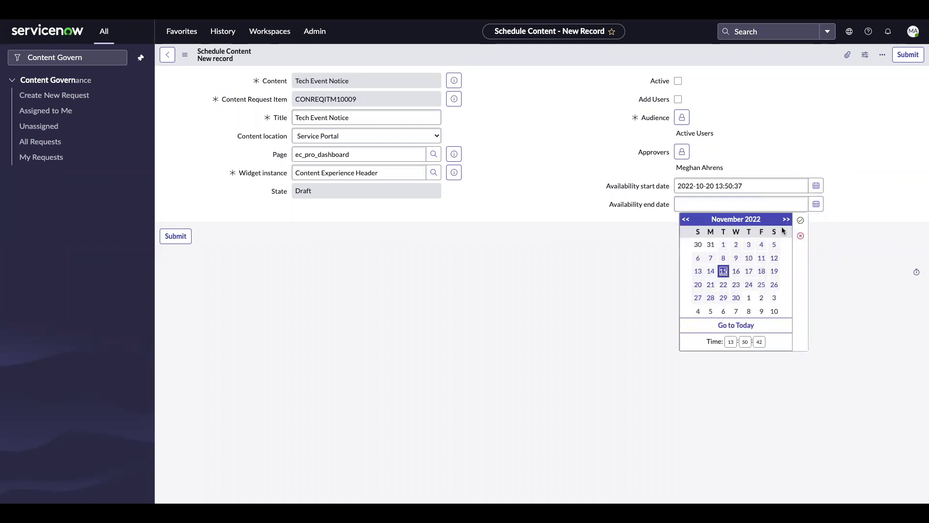
{"action": "left_click", "coordinate": [801, 220]}
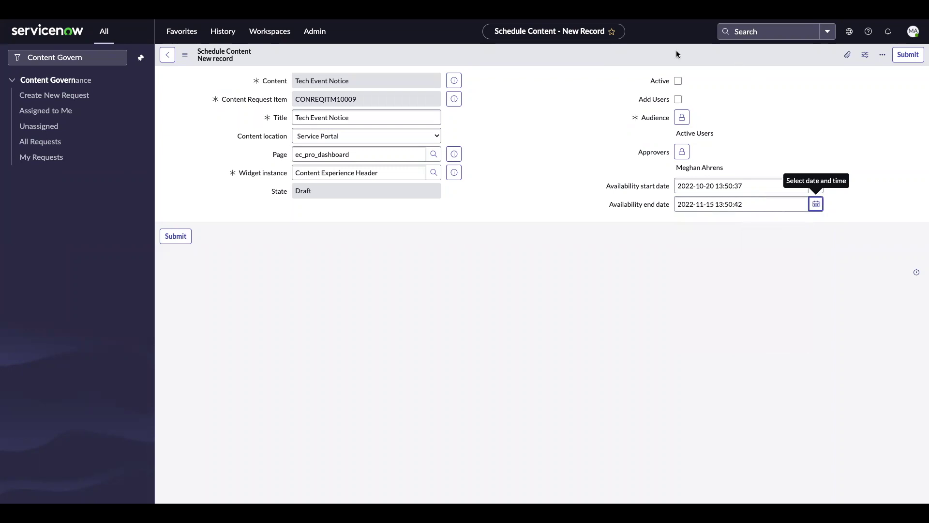
{"action": "right_click", "coordinate": [623, 56]}
{"action": "left_click", "coordinate": [638, 61]}
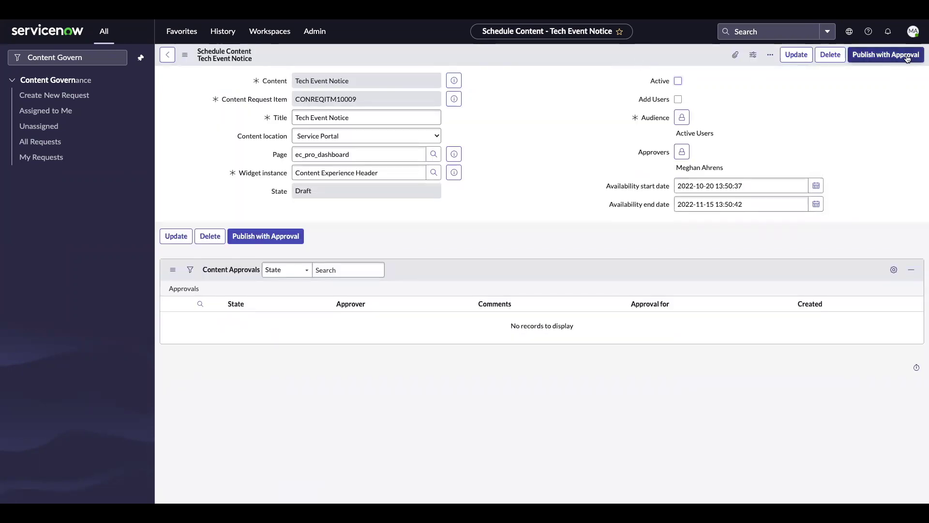
- Publish with approval, then open the Tech Event Notice approval request and approve it
{"action": "left_click", "coordinate": [906, 56]}
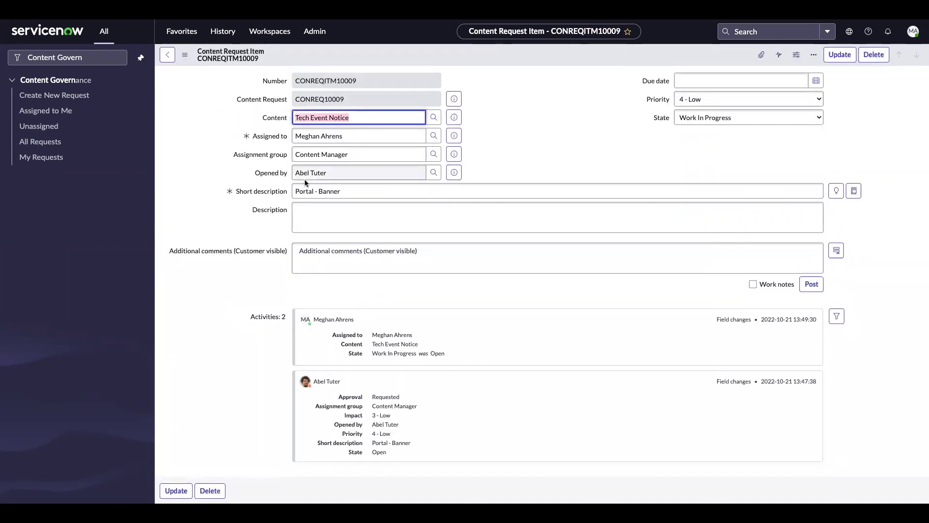
{"action": "scroll", "coordinate": [240, 255], "scroll_direction": "down", "scroll_amount": 3}
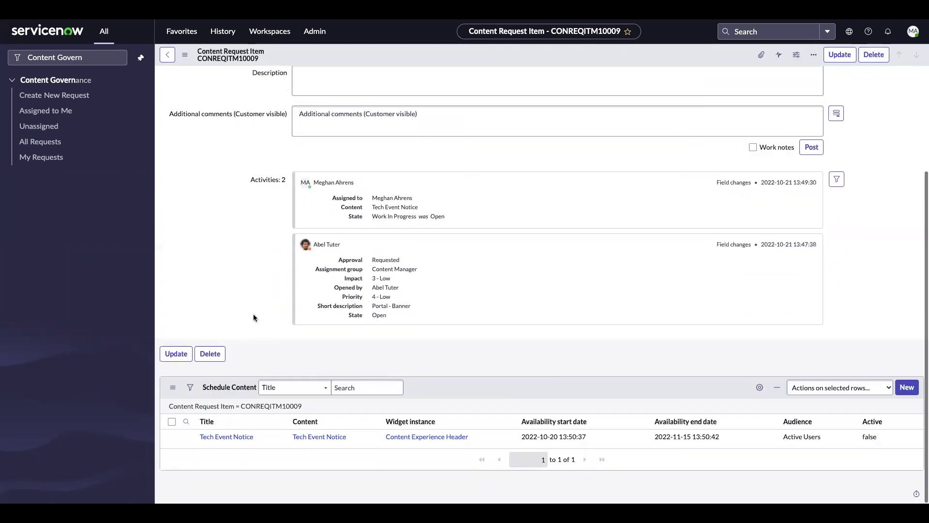
{"action": "left_click", "coordinate": [225, 437]}
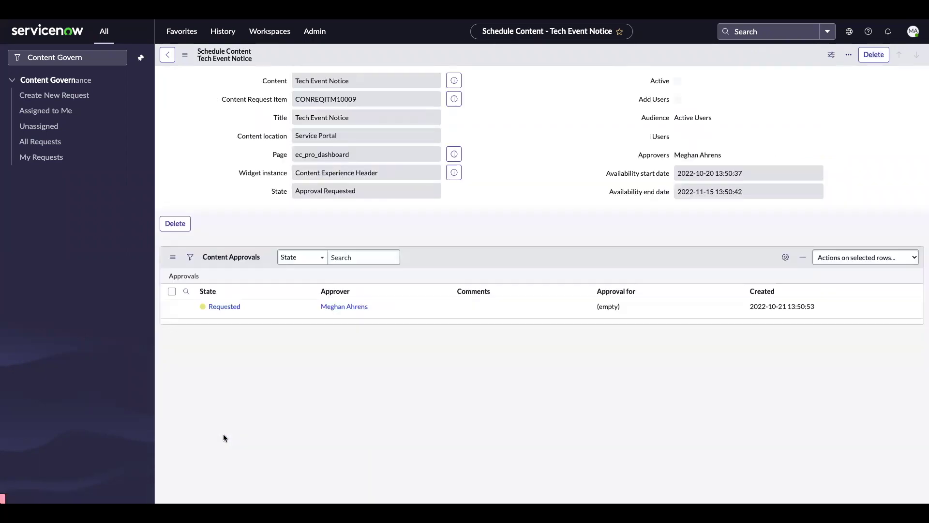
{"action": "left_click", "coordinate": [234, 307]}
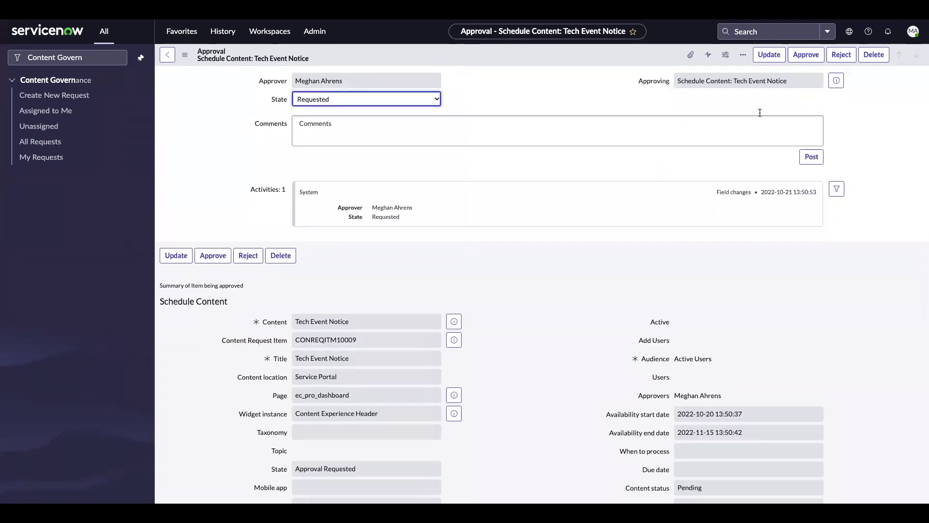
{"action": "left_click", "coordinate": [811, 54]}
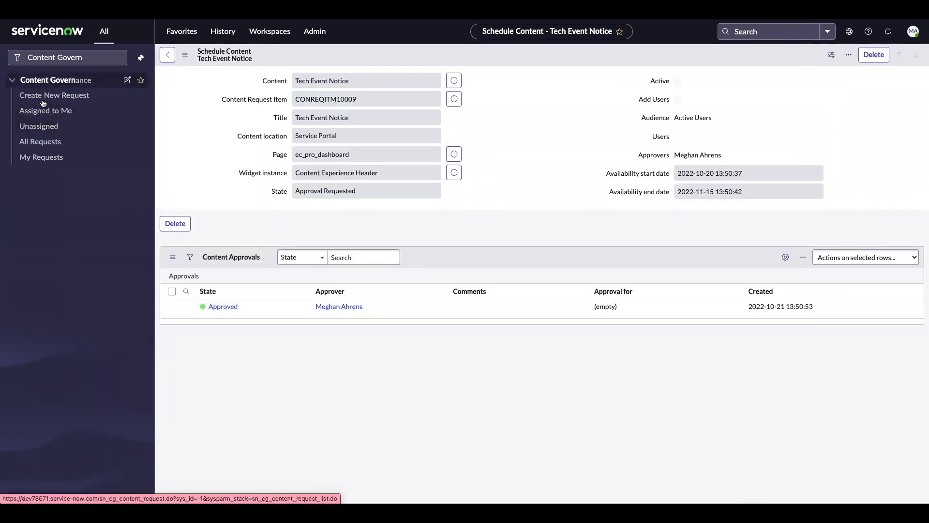
- Open request item CONREQITM10009 from content request CONREQ10009 in the Assigned to Me list
{"action": "left_click", "coordinate": [44, 111]}
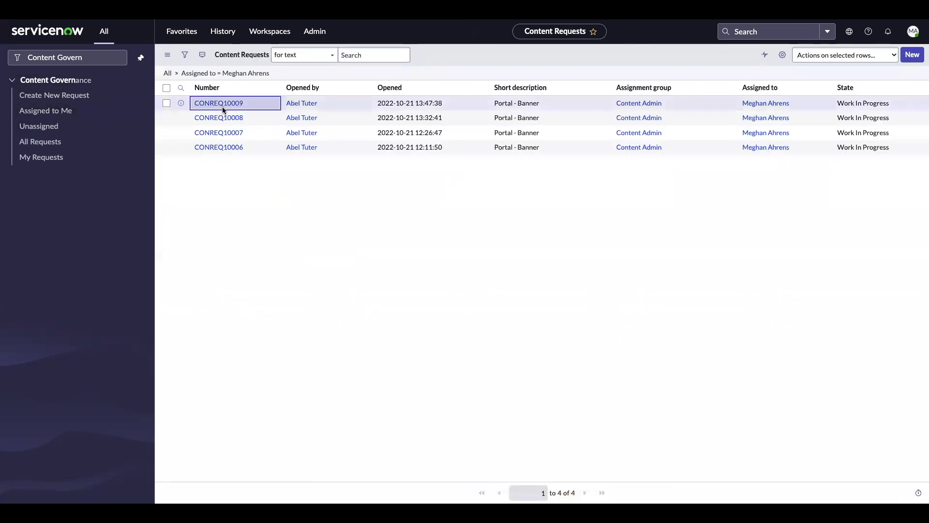
{"action": "left_click", "coordinate": [222, 106]}
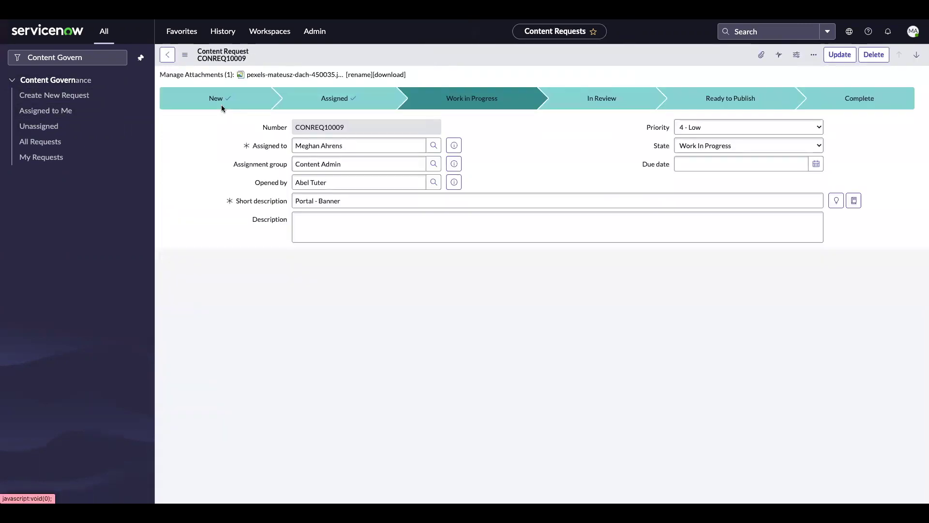
{"action": "scroll", "coordinate": [573, 192], "scroll_direction": "down", "scroll_amount": 15}
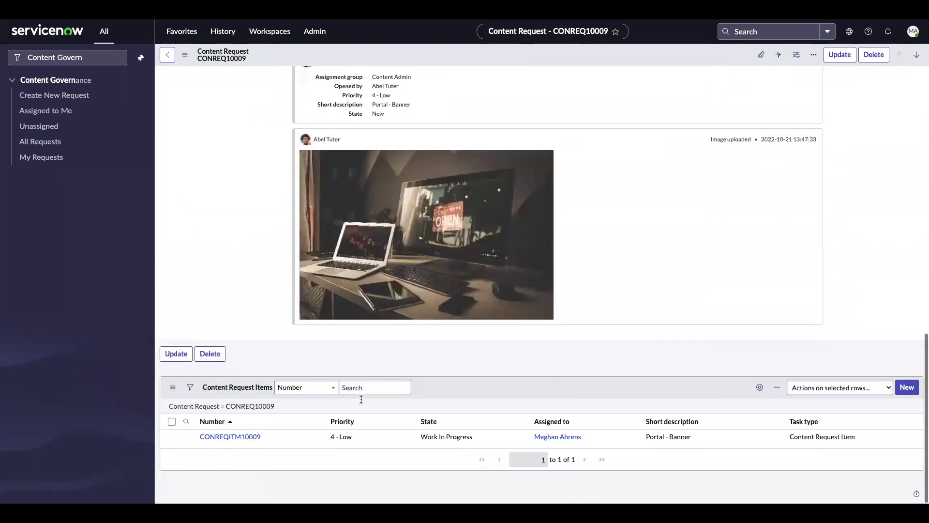
{"action": "left_click", "coordinate": [242, 437]}
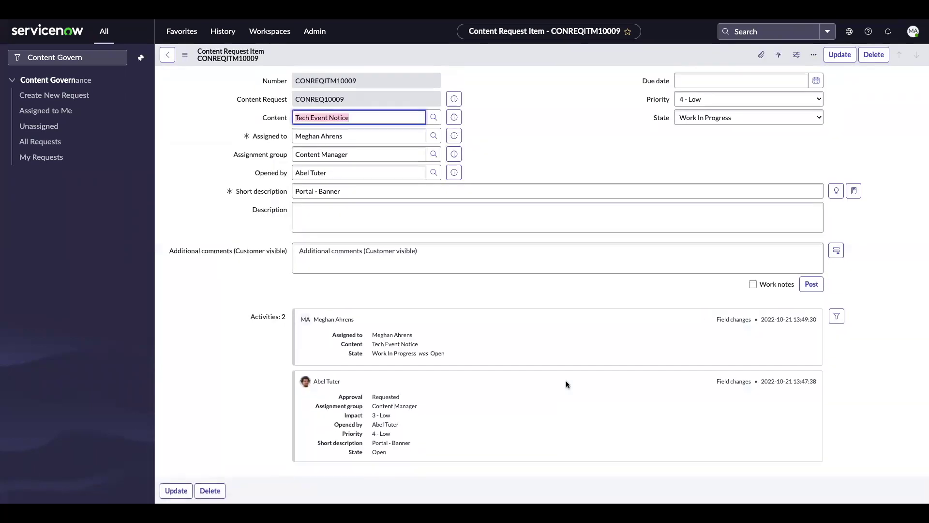
- Change the item's State to Published and save the record
{"action": "left_click", "coordinate": [721, 119]}
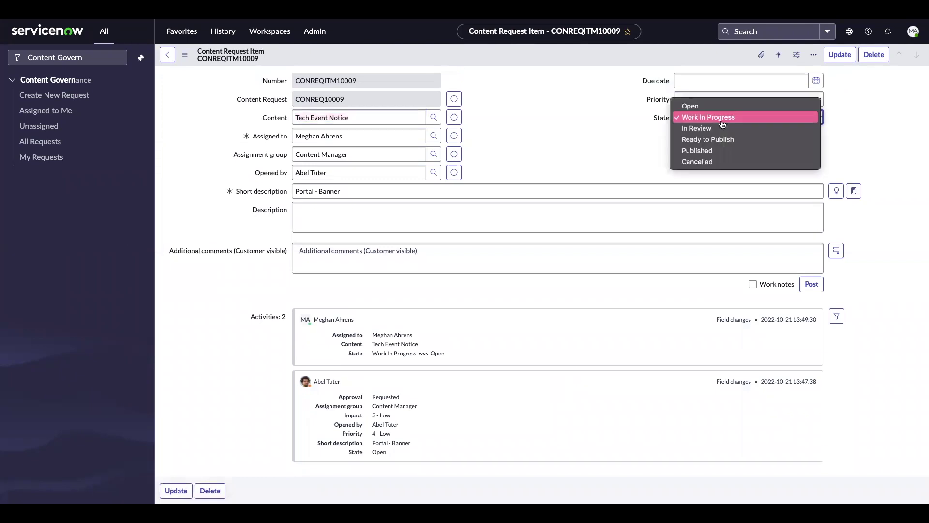
{"action": "left_click", "coordinate": [716, 151]}
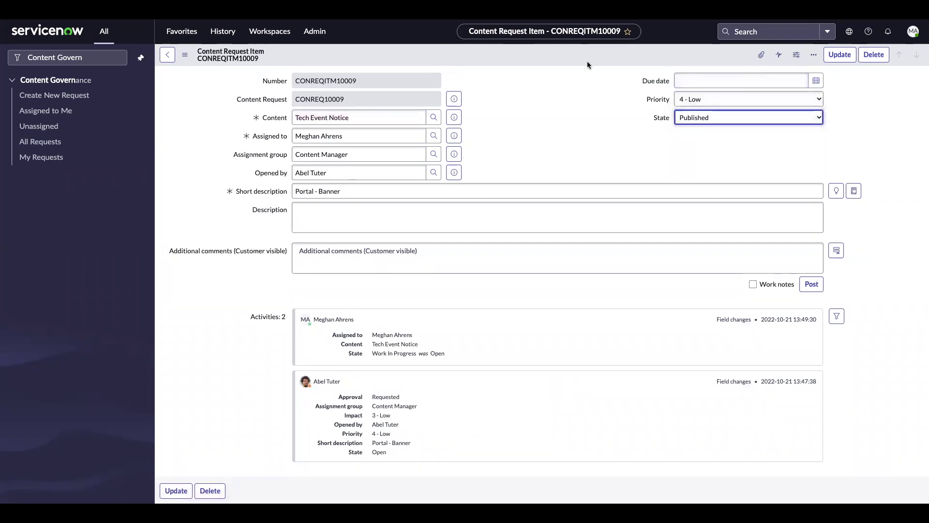
{"action": "right_click", "coordinate": [641, 56]}
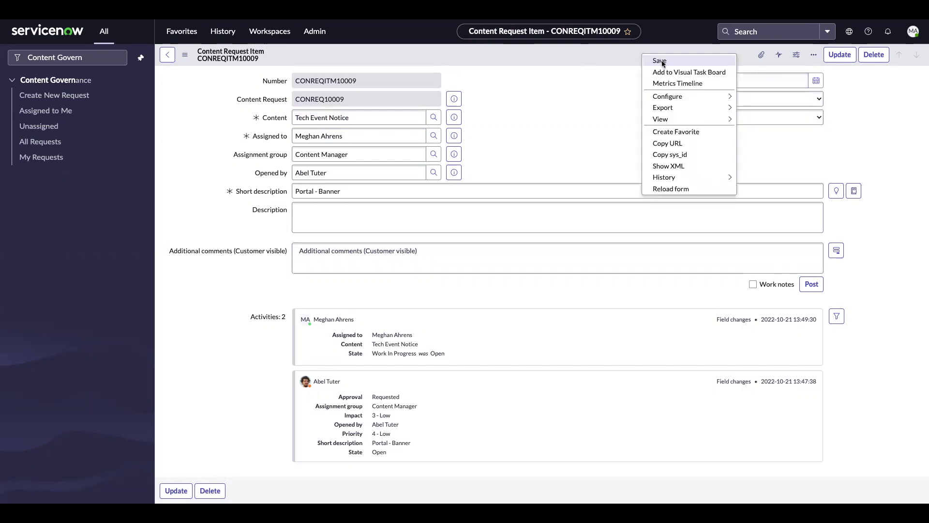
{"action": "left_click", "coordinate": [661, 61]}
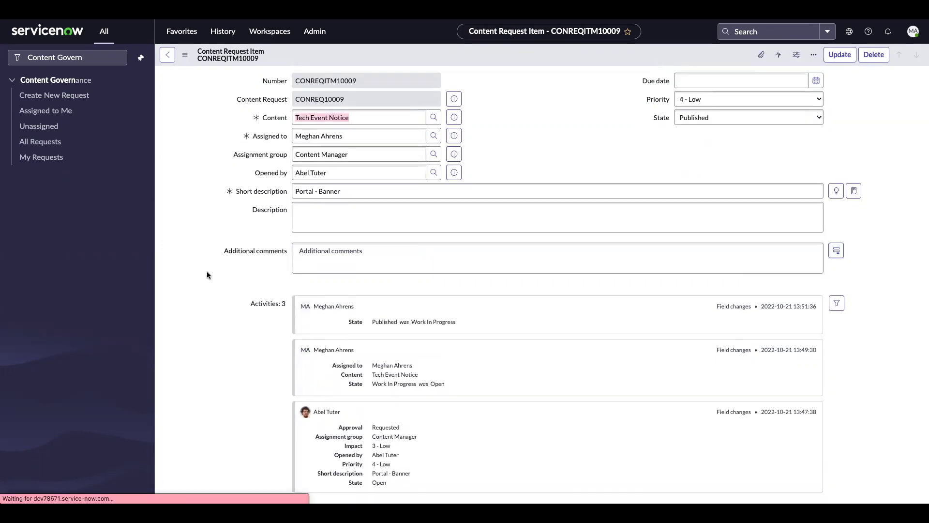
{"action": "scroll", "coordinate": [190, 317], "scroll_direction": "down", "scroll_amount": 4}
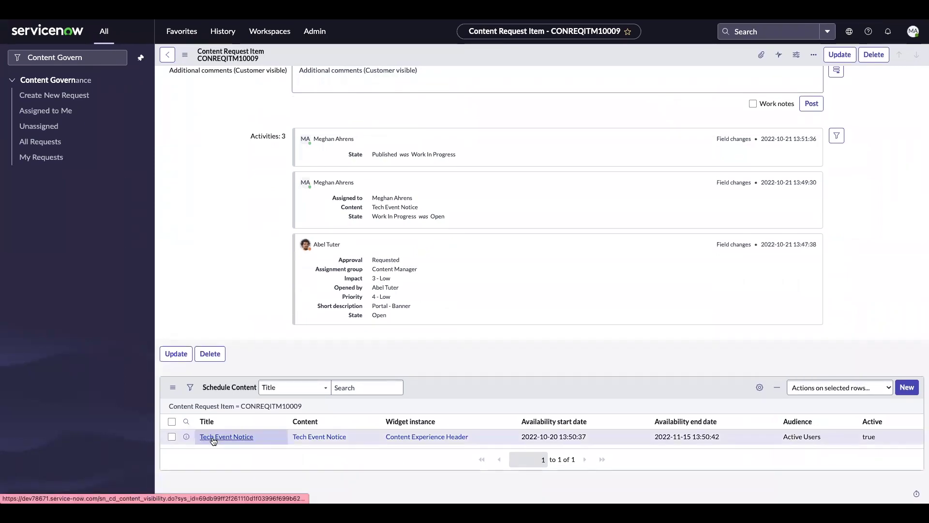
- Open the Tech Event Notice schedule, then pause the homepage carousel on the 'Register for our upcoming tech event!' banner
{"action": "left_click", "coordinate": [214, 438]}
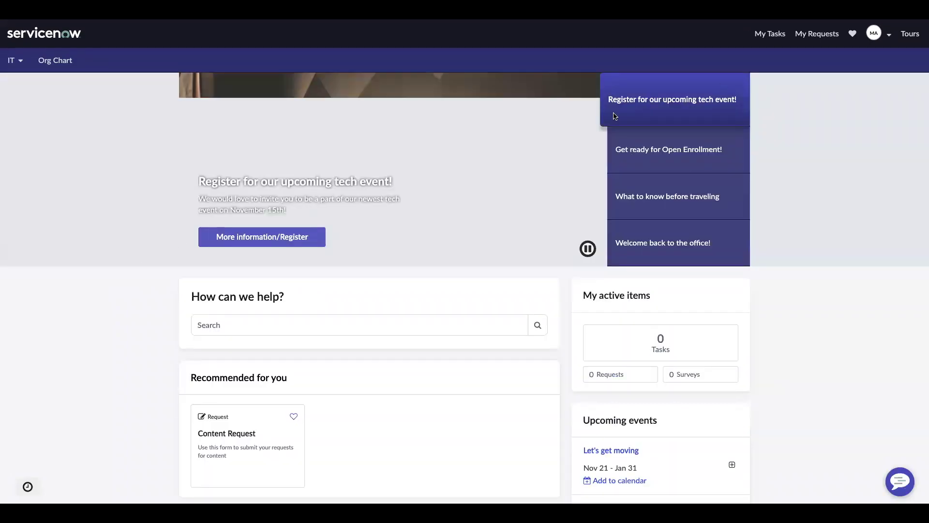
{"action": "left_click", "coordinate": [588, 248]}
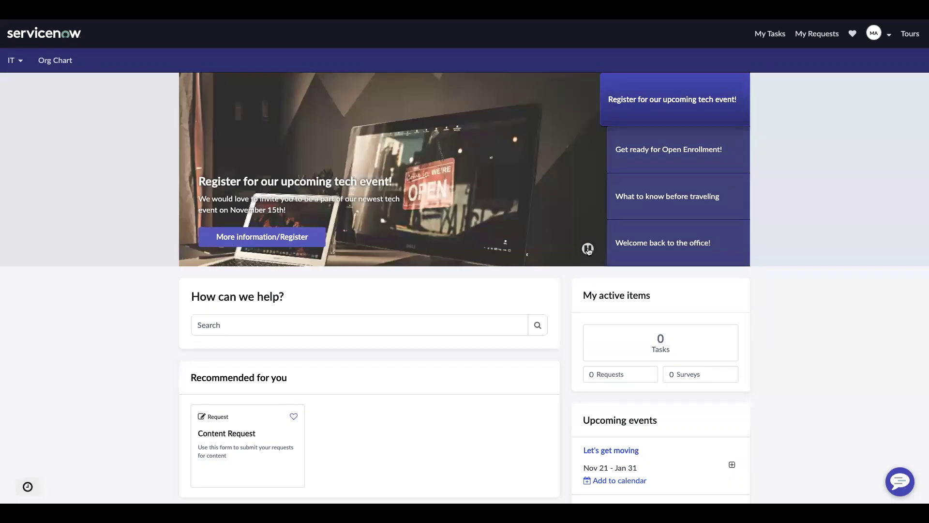